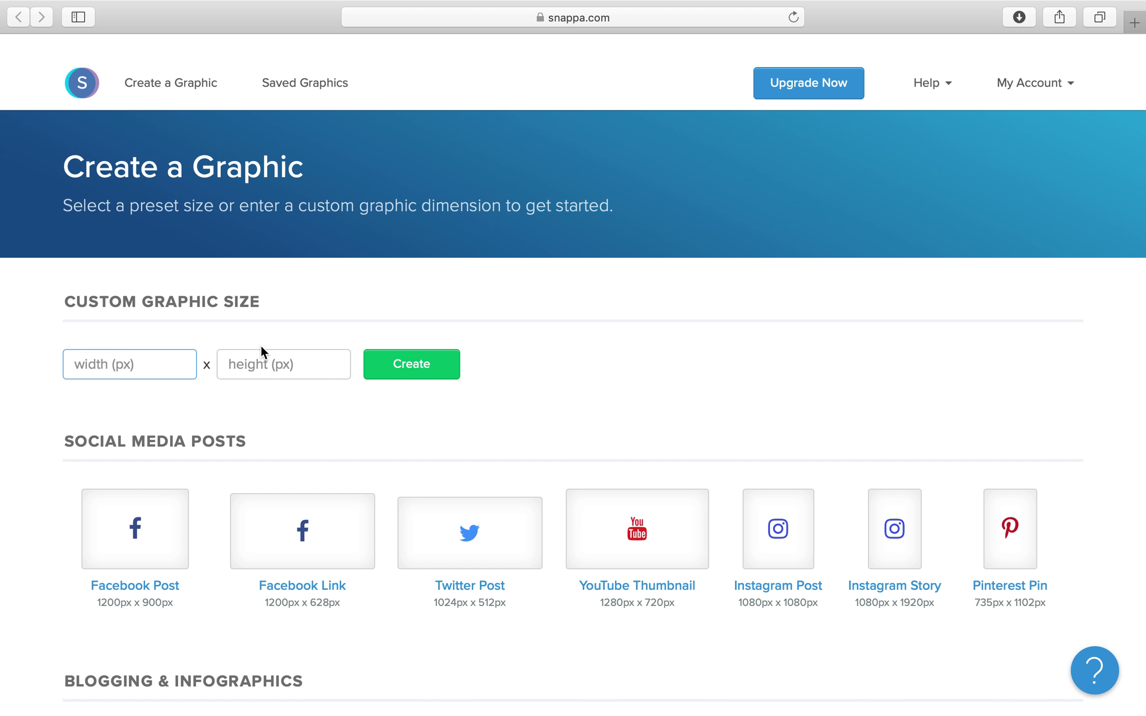
# Step: Start a new graphic with the YouTube Thumbnail preset size of 1280 x 720 px
pyautogui.click(268, 363)
pyautogui.click(566, 368)
pyautogui.click(635, 539)
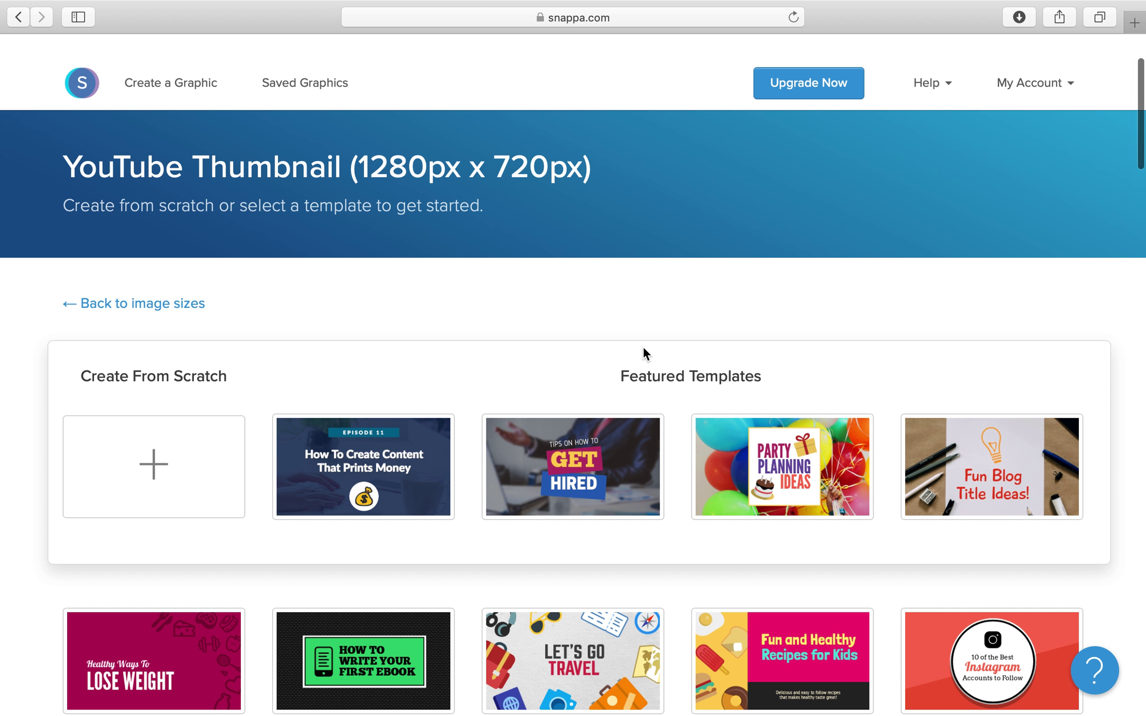
# Step: Open the red "20 Must-Have Applications This 2017" thumbnail template with the smartphone photo
pyautogui.scroll(-5, 644, 348)
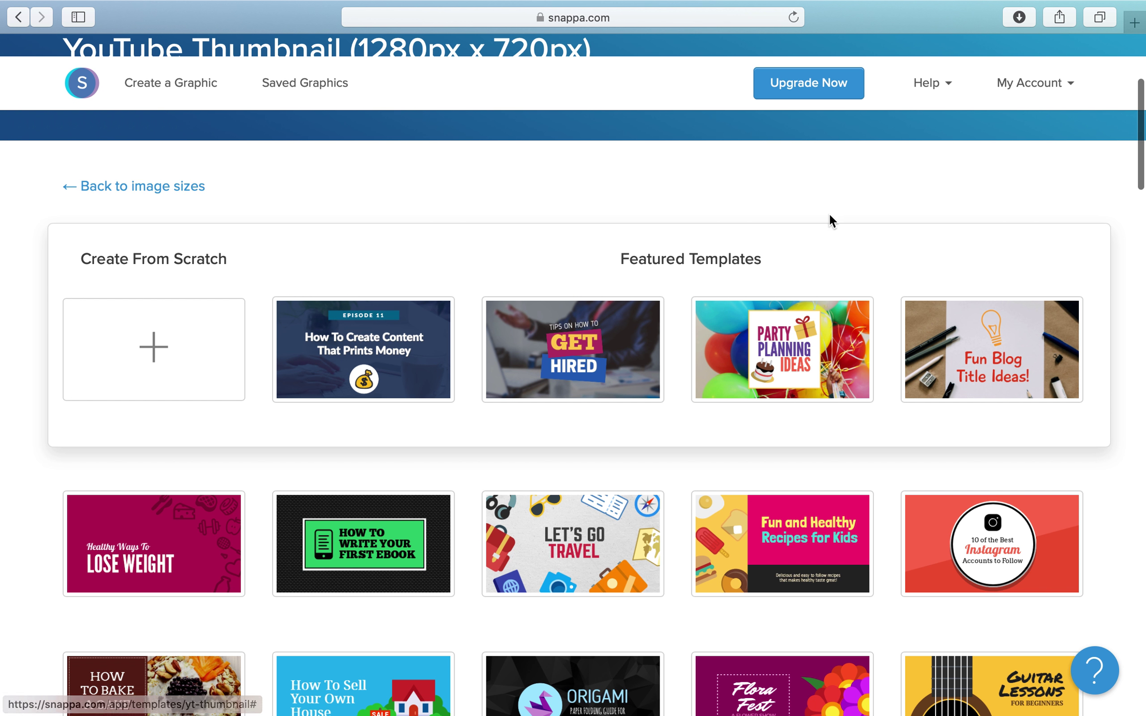
pyautogui.scroll(-2, 831, 248)
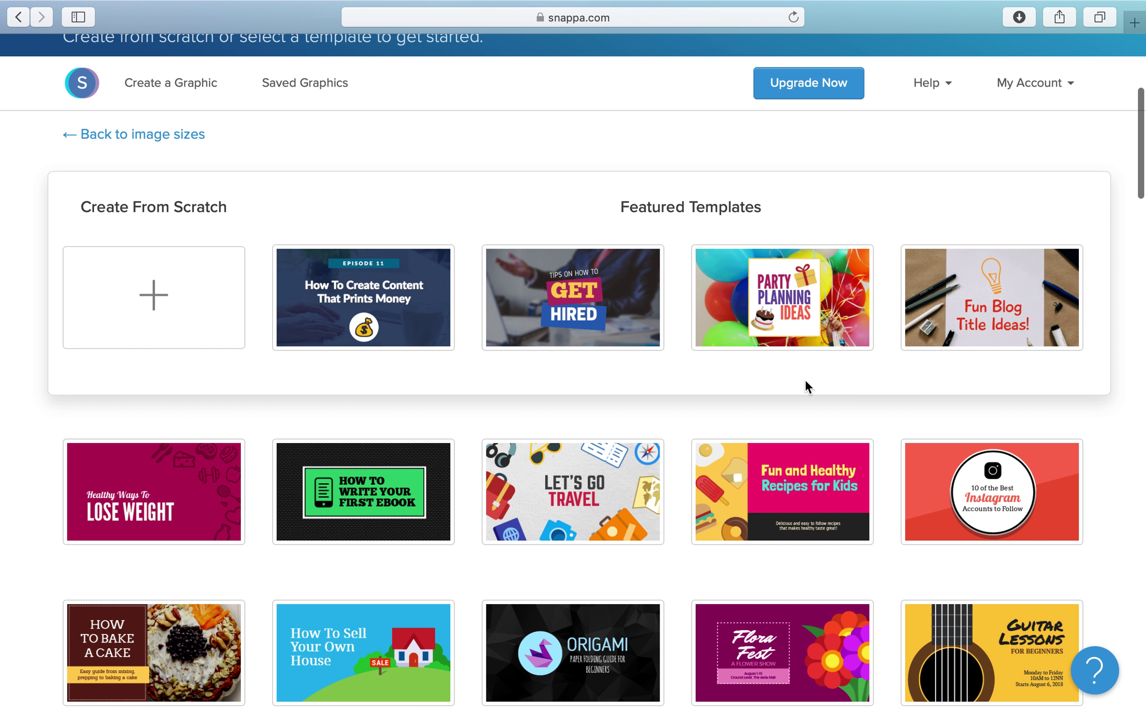
pyautogui.scroll(-1, 805, 379)
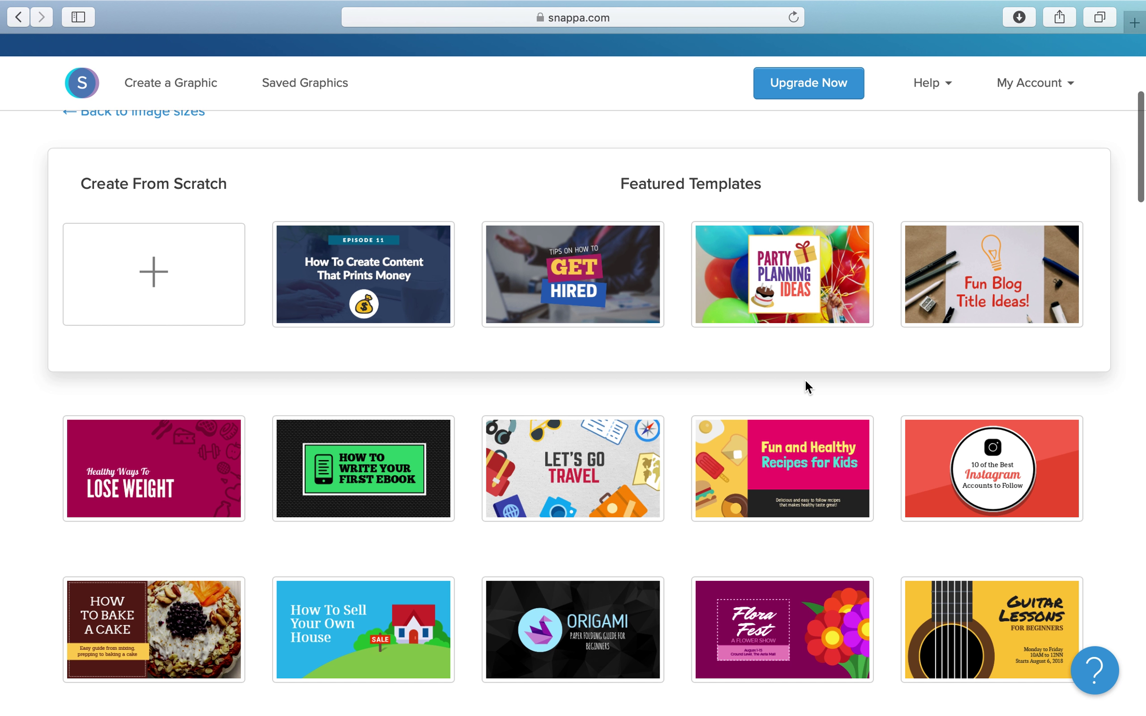
pyautogui.scroll(-1, 805, 378)
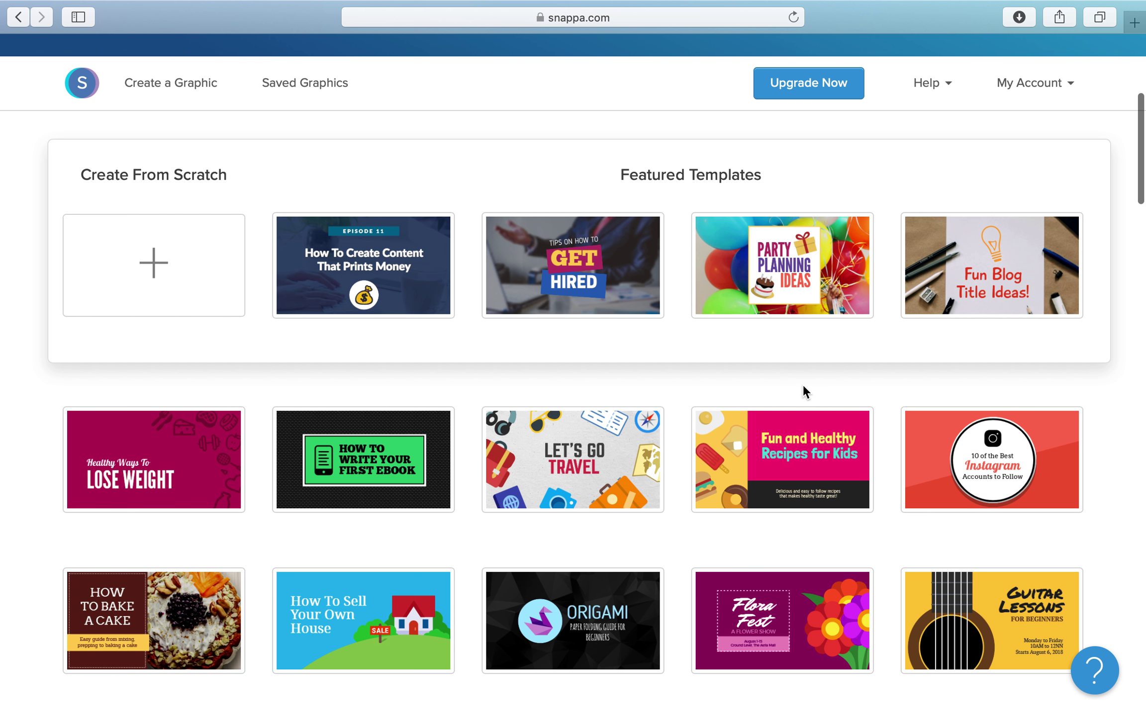
pyautogui.scroll(-3, 806, 363)
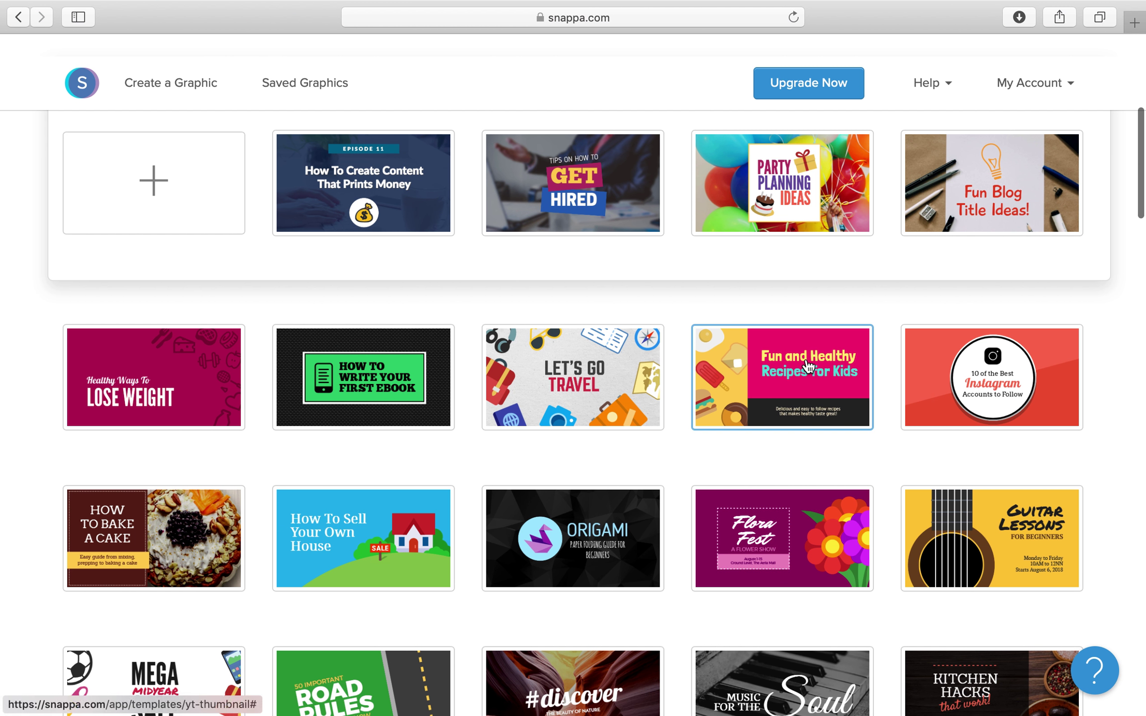
pyautogui.scroll(-15, 809, 367)
pyautogui.scroll(-9, 809, 367)
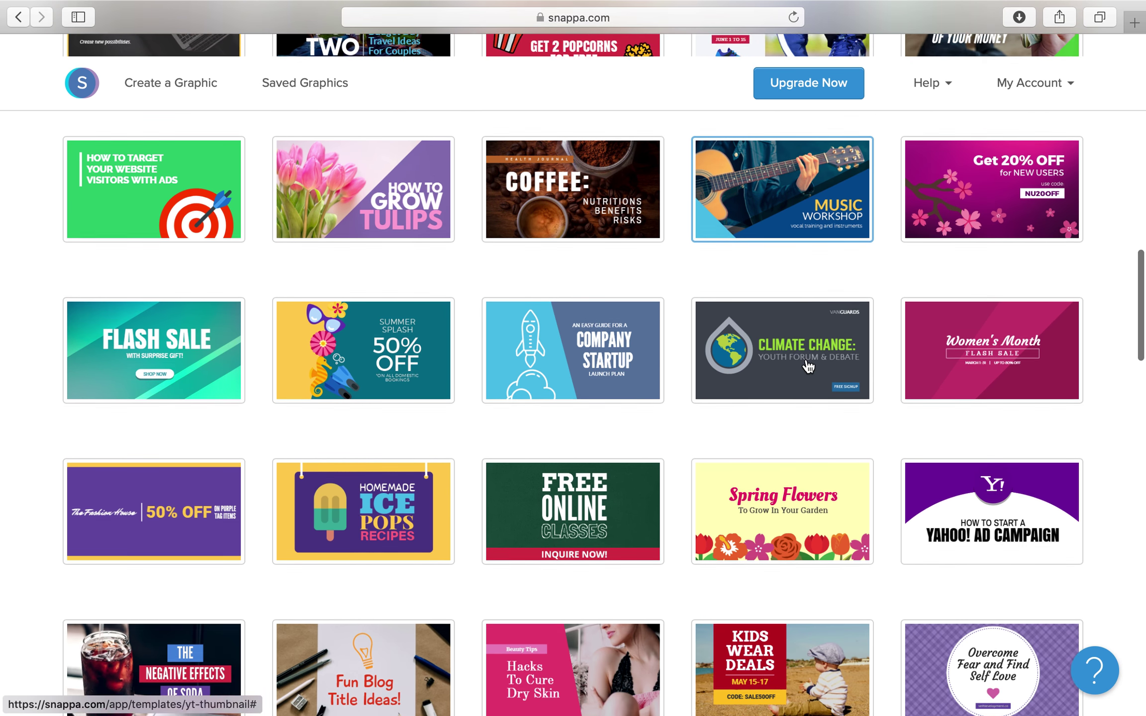
pyautogui.scroll(-14, 808, 367)
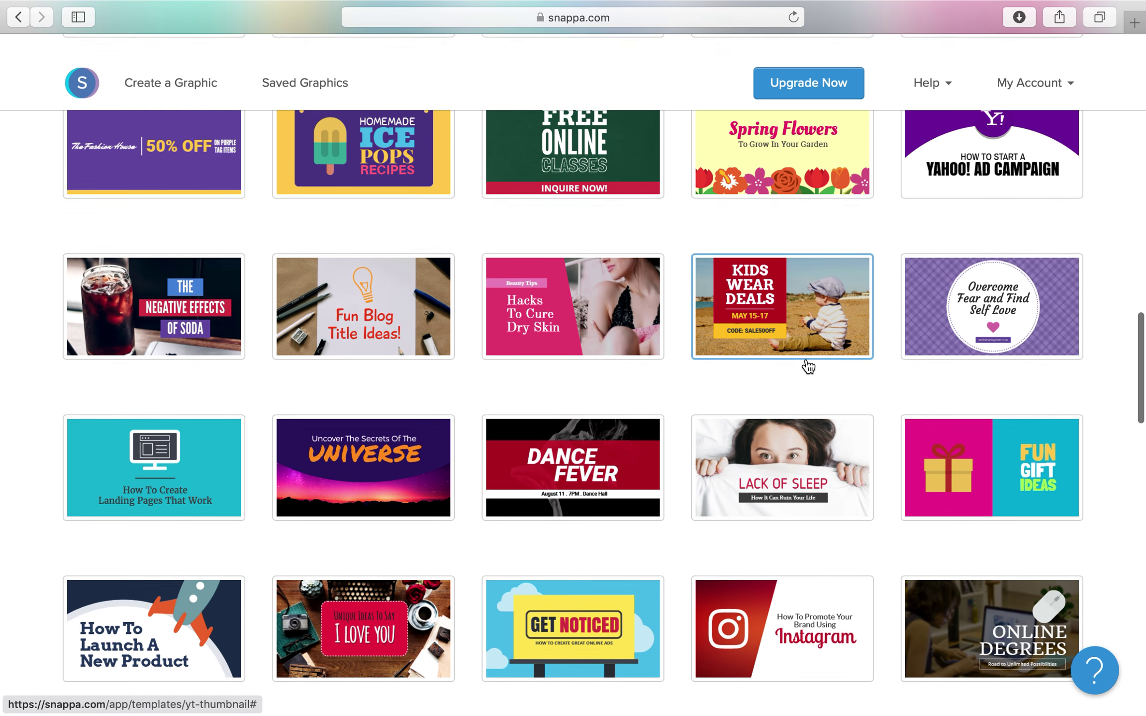
pyautogui.scroll(-11, 808, 367)
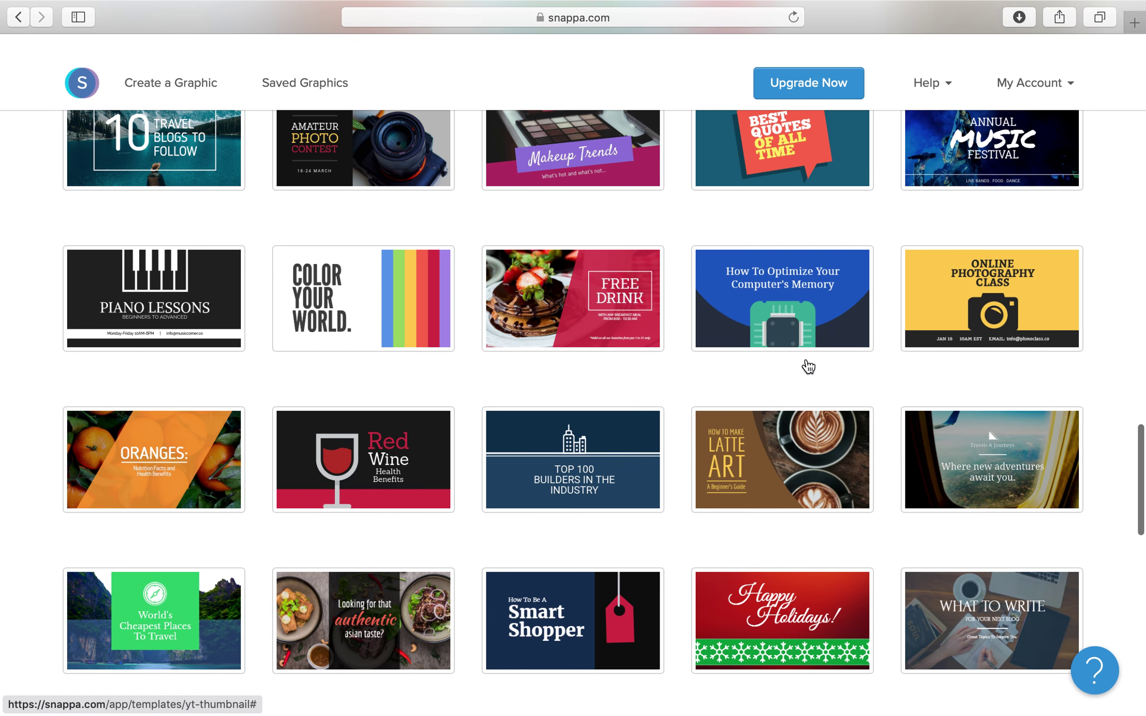
pyautogui.scroll(-13, 808, 367)
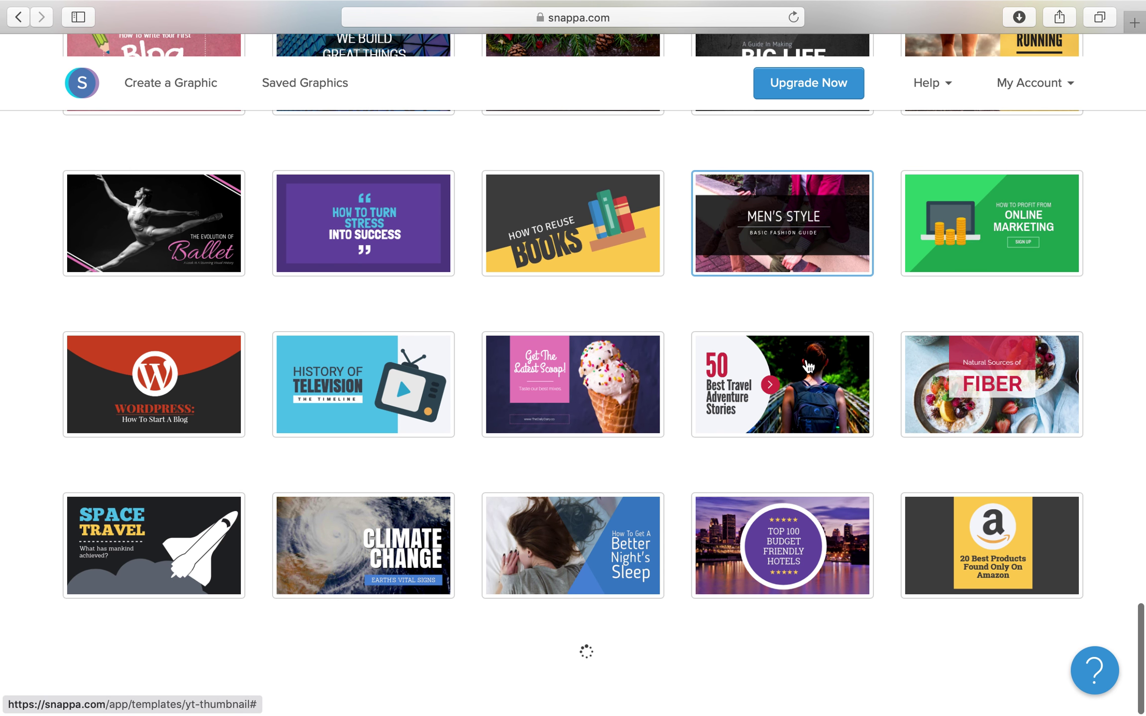
pyautogui.scroll(-4, 808, 368)
pyautogui.scroll(-9, 808, 367)
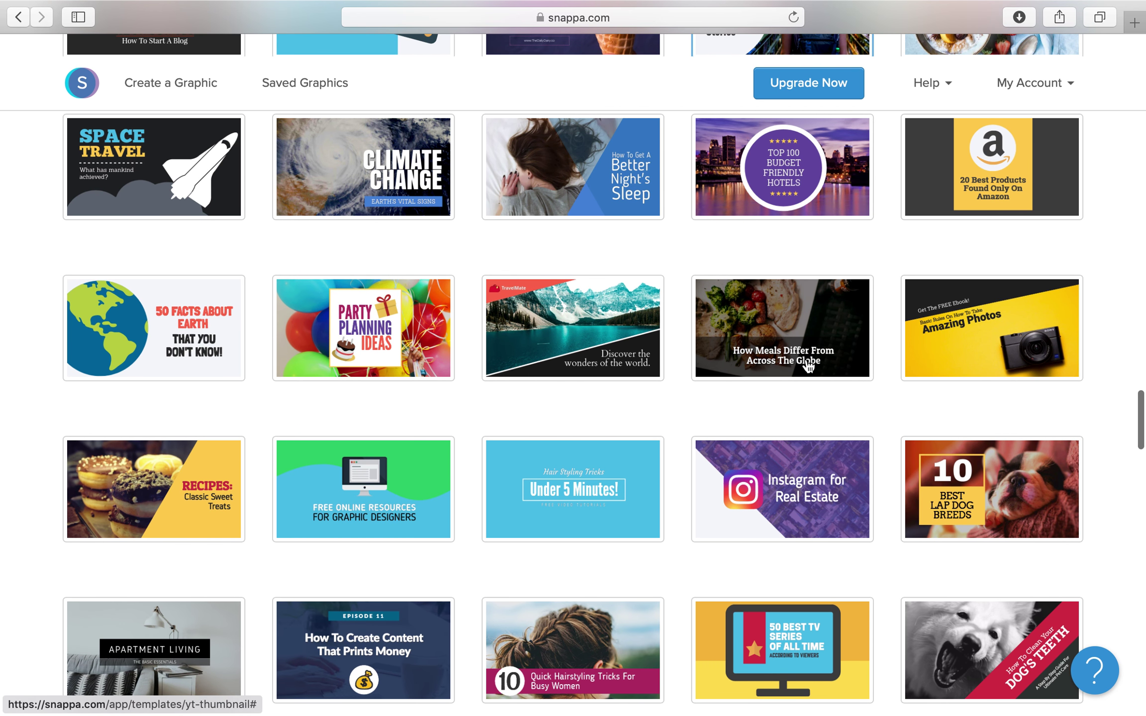
pyautogui.scroll(-9, 808, 367)
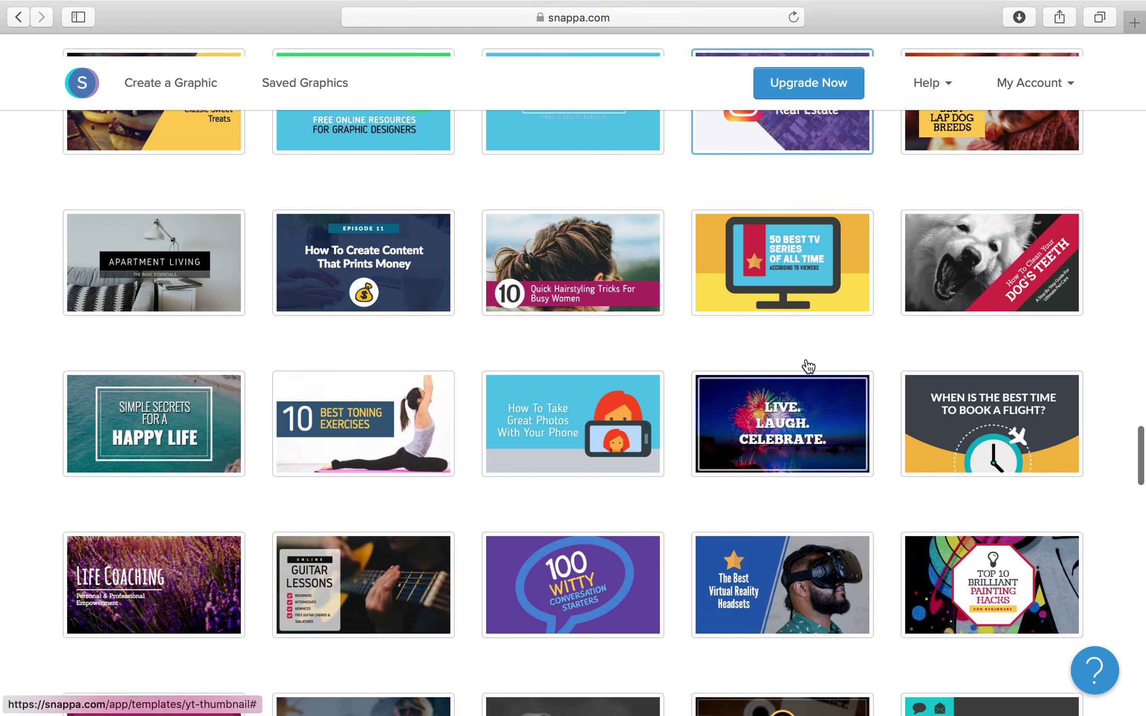
pyautogui.scroll(-7, 808, 367)
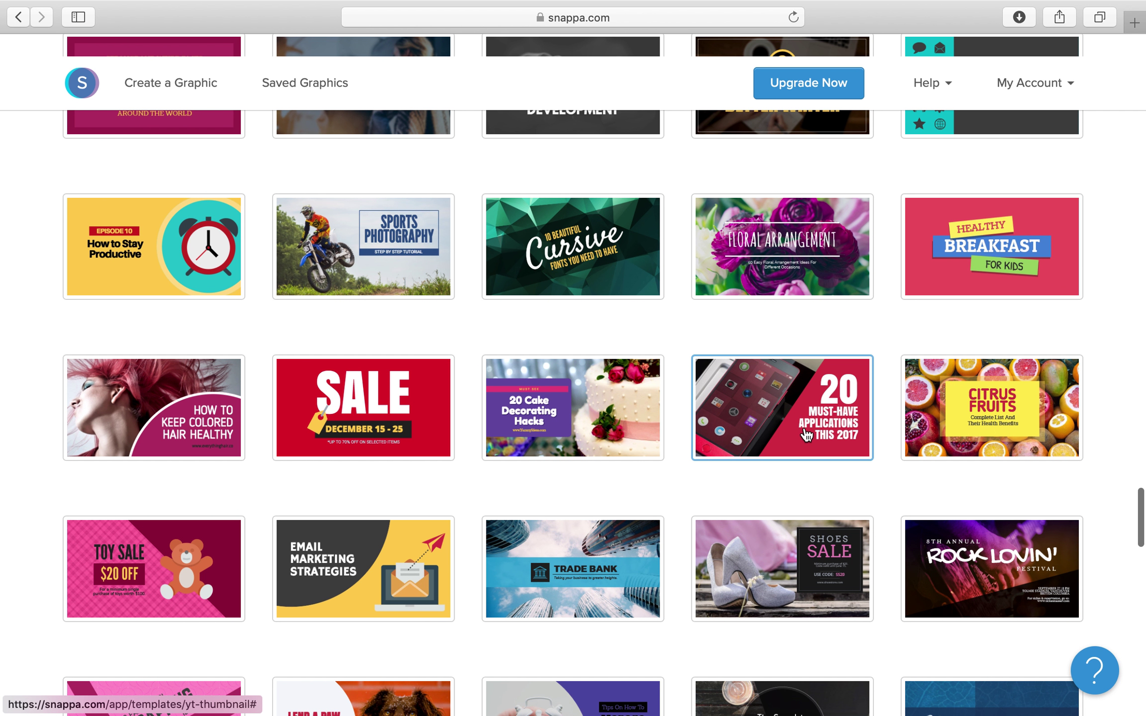
pyautogui.click(806, 435)
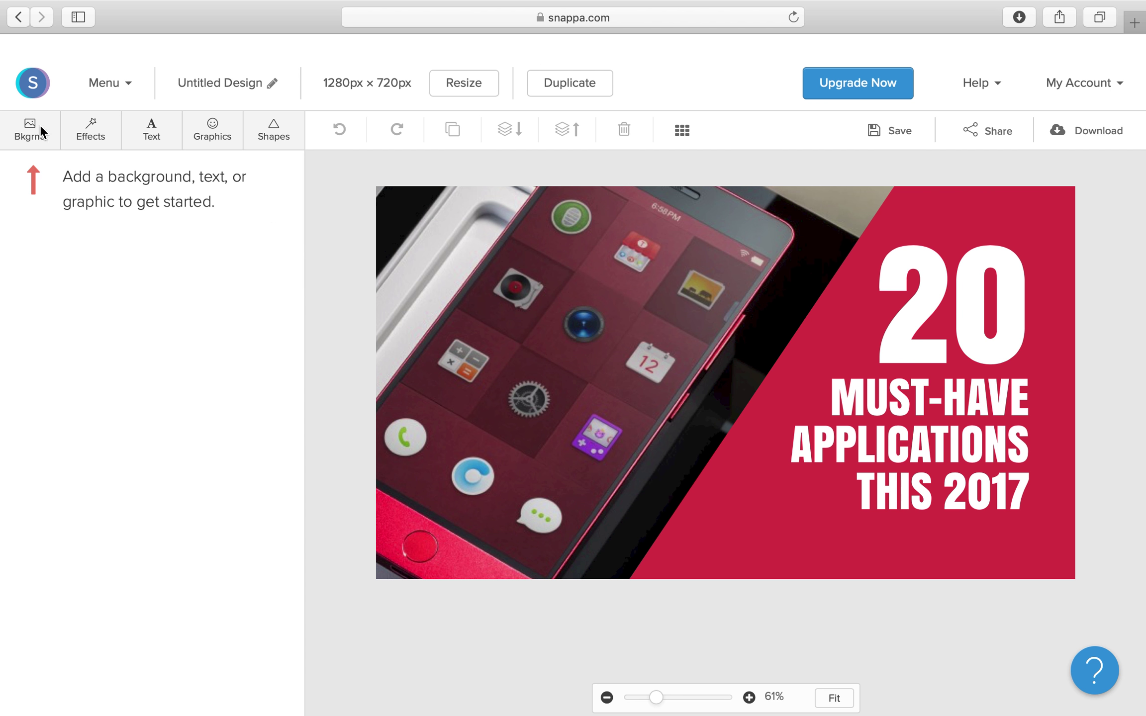
# Step: Search the background images for "youtube" and use the photo of a hand-held phone showing the YouTube logo as background
pyautogui.click(35, 141)
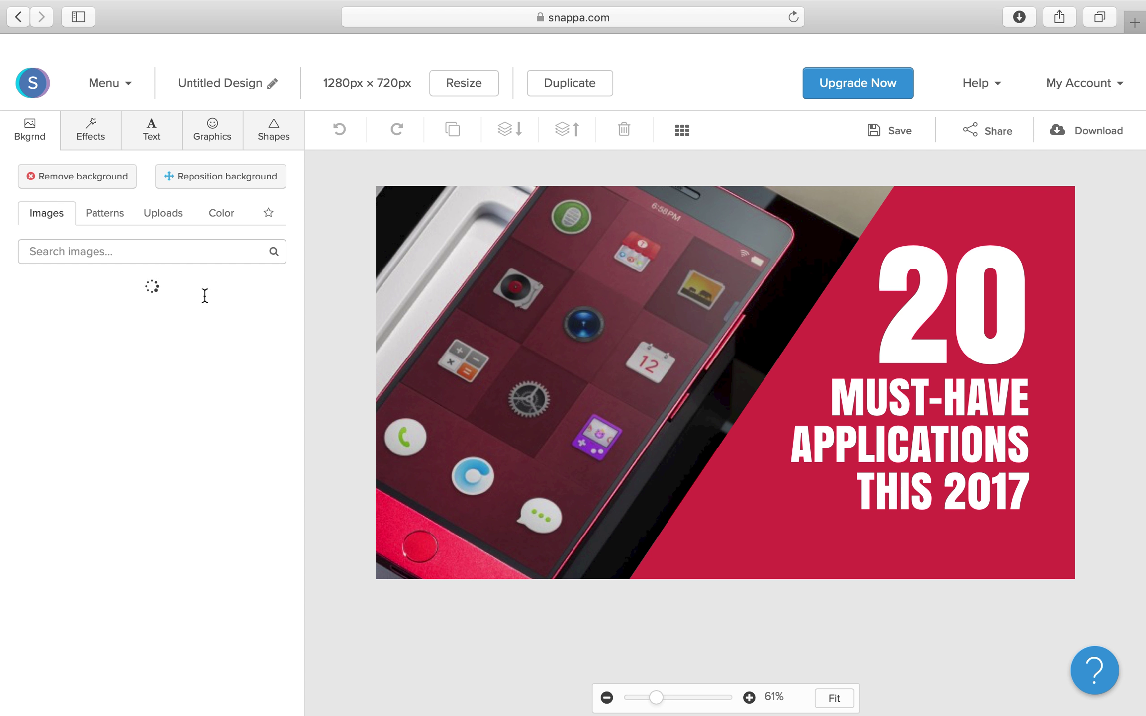
pyautogui.click(96, 253)
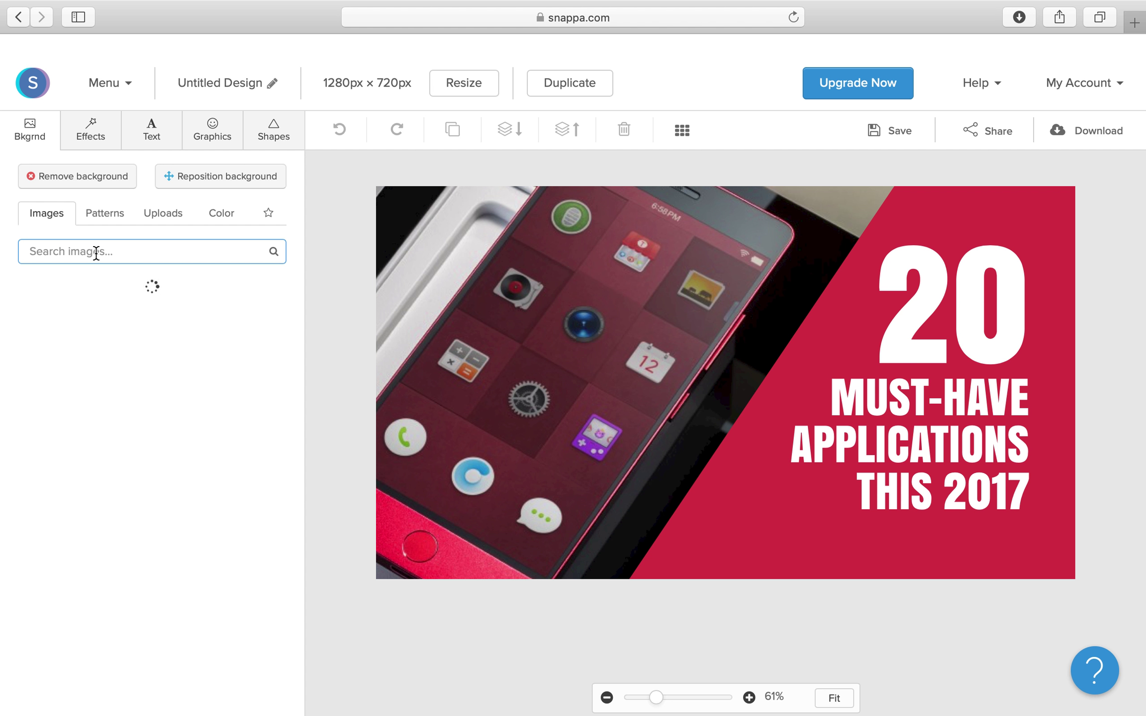
pyautogui.write('youtube')
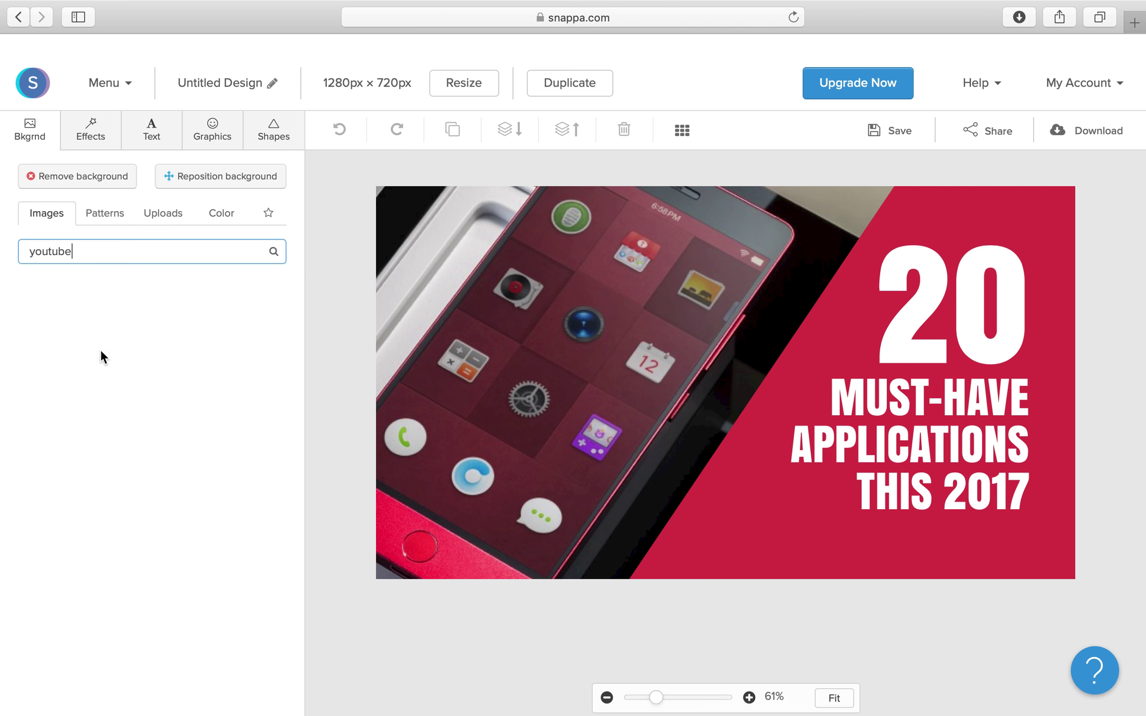
pyautogui.press('Return')
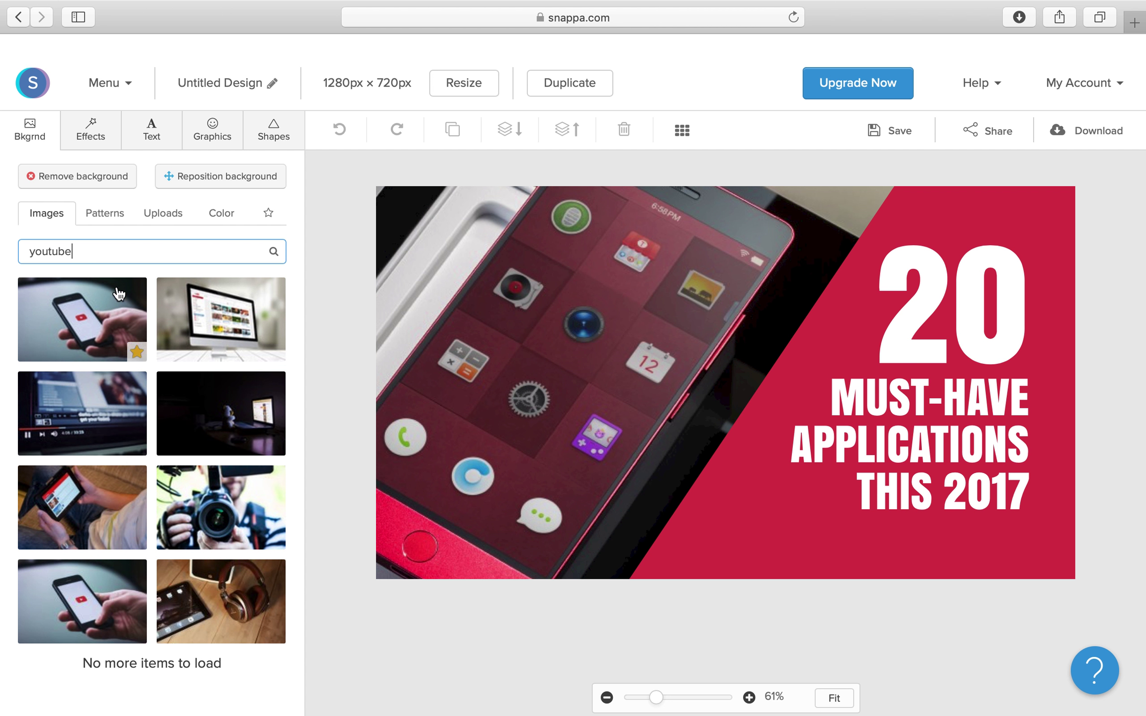
pyautogui.click(66, 335)
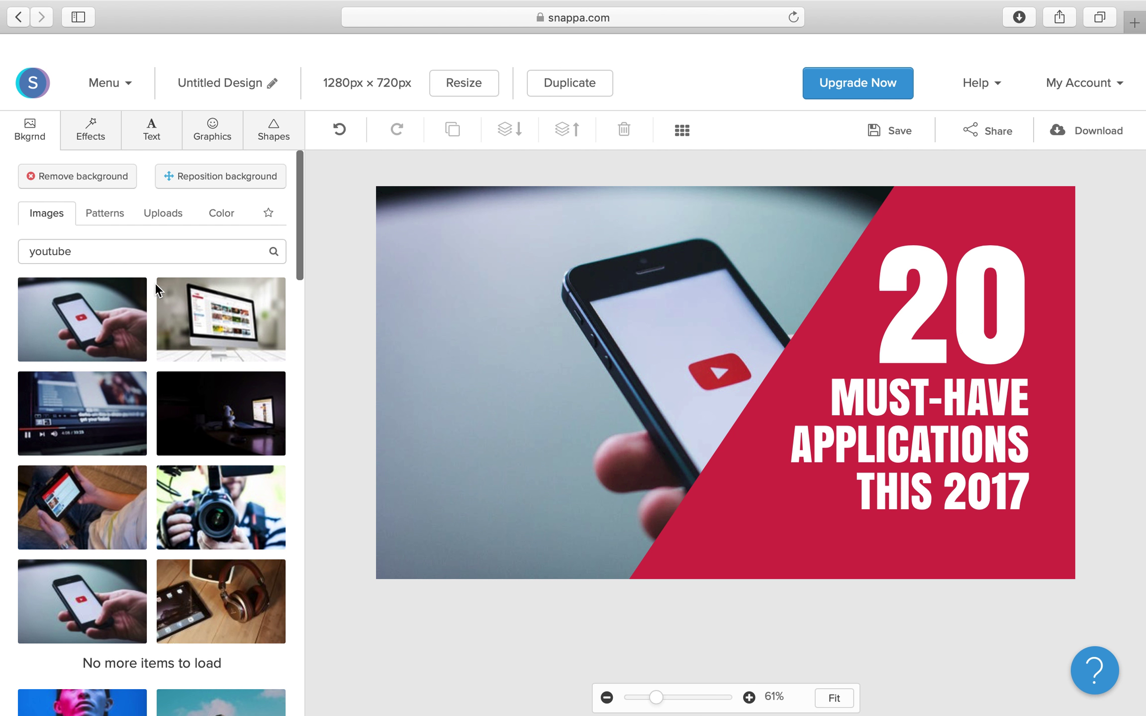
# Step: Enlarge the background photo slightly and reposition it so the phone's YouTube logo sits clear of the red shape, applying the change
pyautogui.click(215, 180)
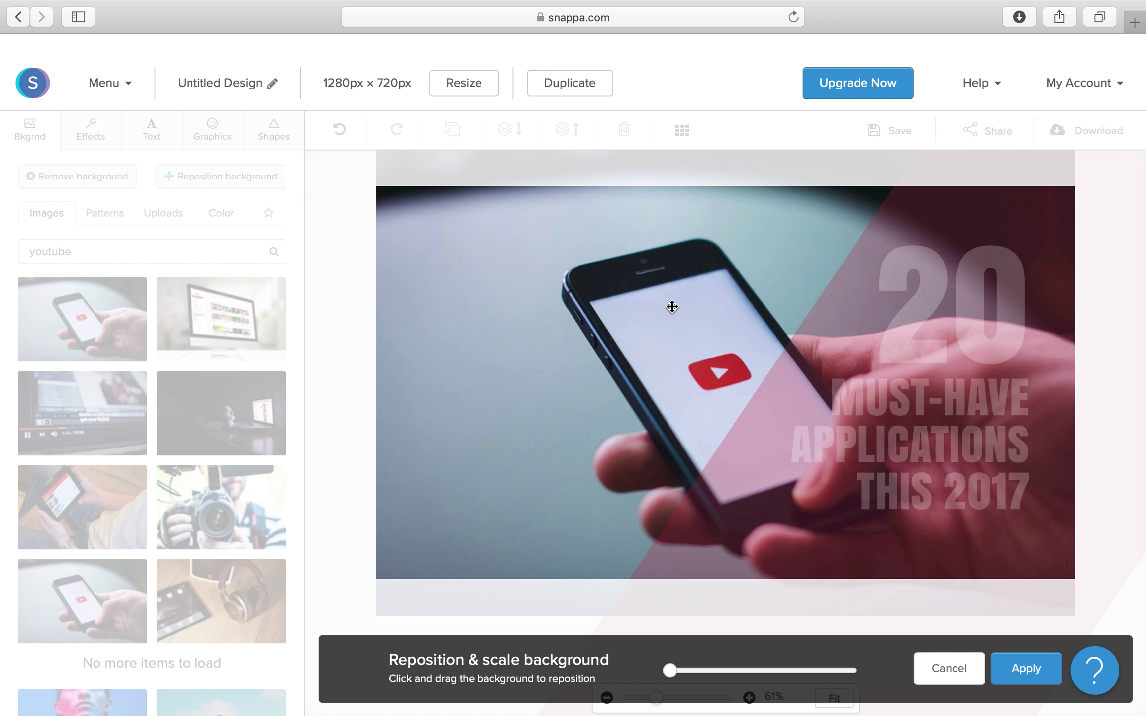
pyautogui.moveTo(673, 310); pyautogui.dragTo(620, 315)
pyautogui.click(729, 673)
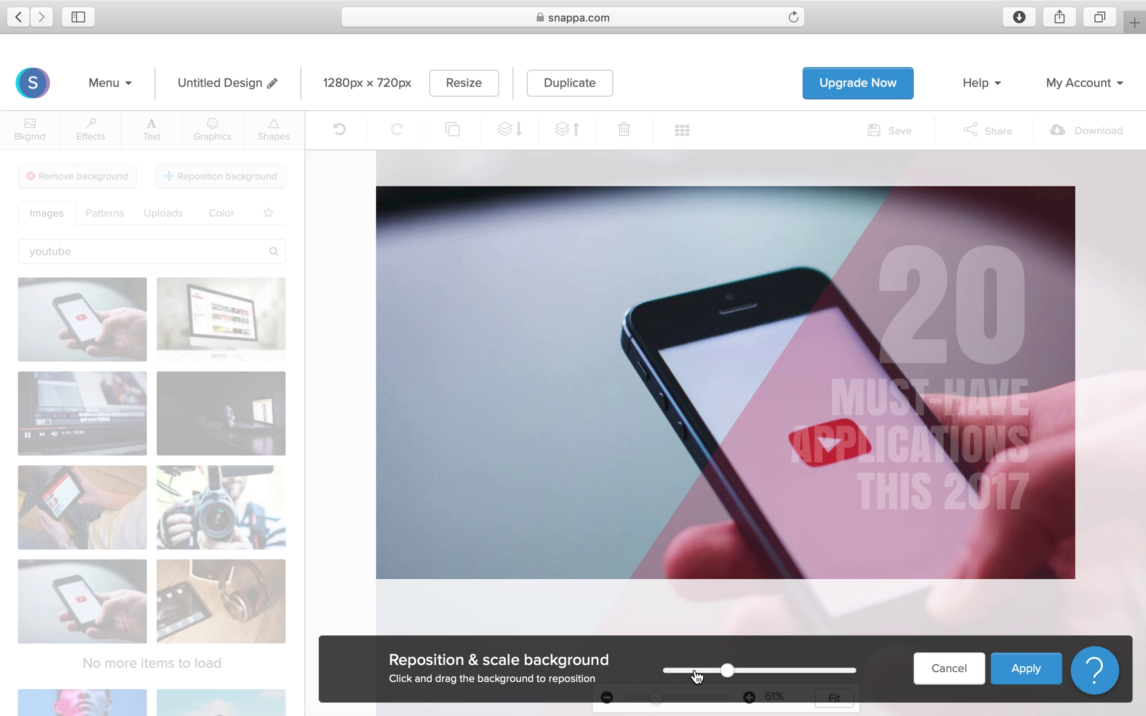
pyautogui.click(697, 672)
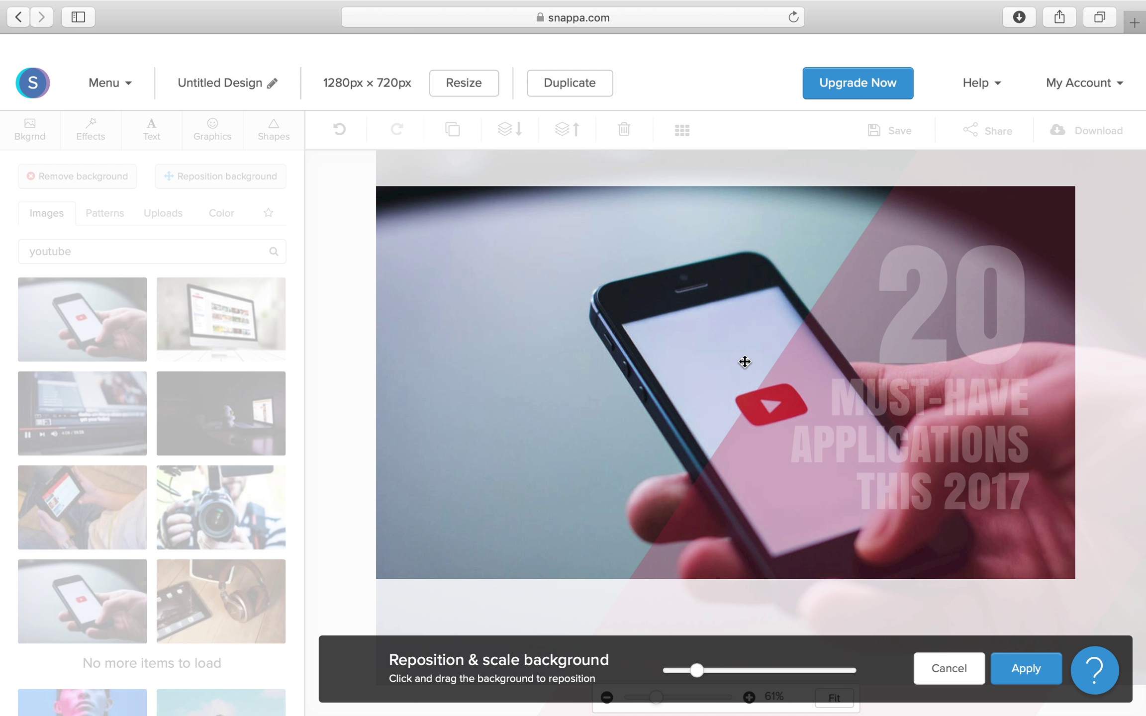
pyautogui.moveTo(680, 307); pyautogui.dragTo(486, 264)
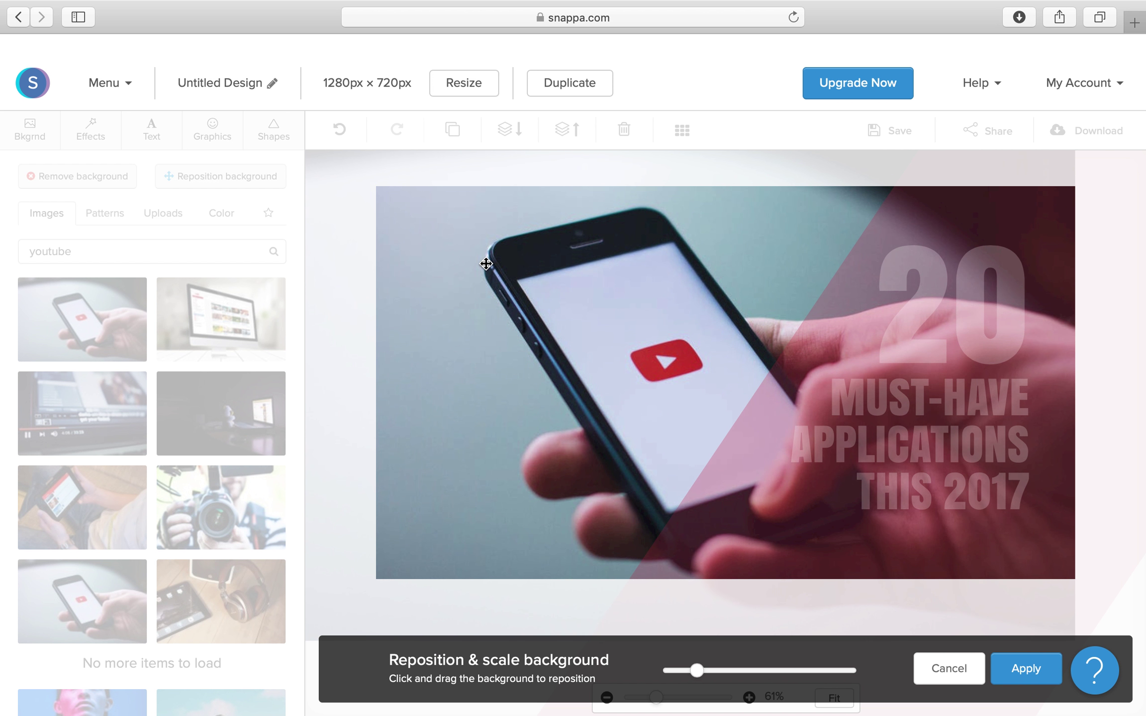
pyautogui.click(1037, 670)
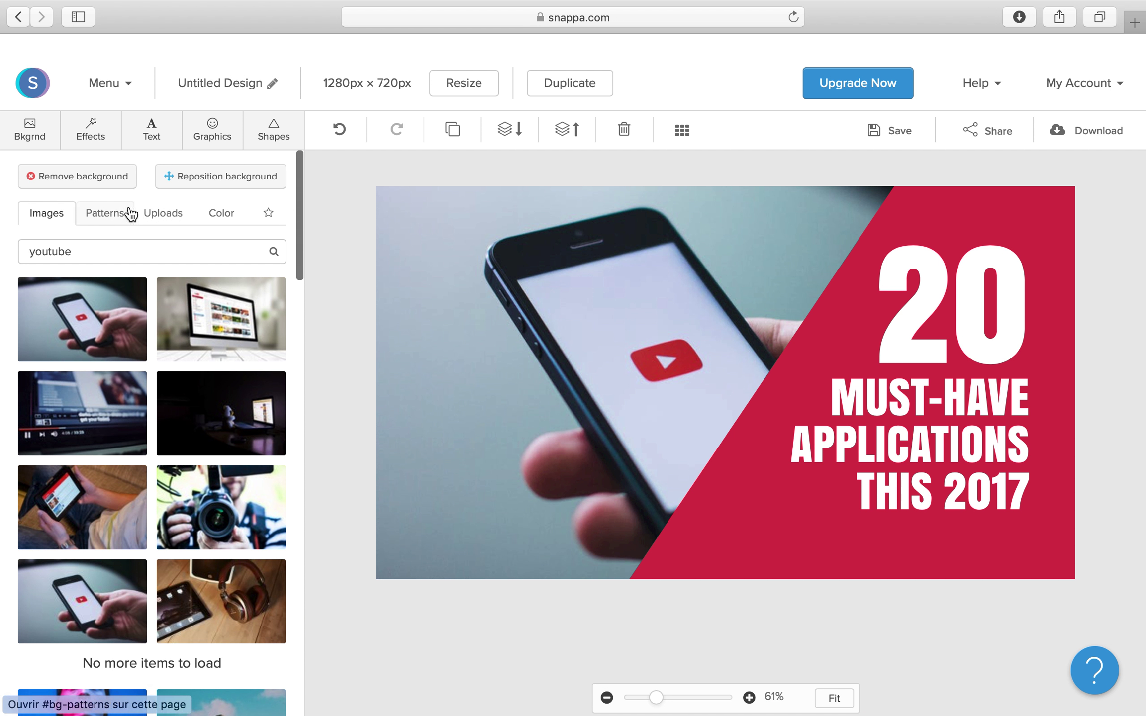
# Step: Try a color overlay of 50 in #434a54 on the background, and reset the overlay to 0
pyautogui.click(99, 149)
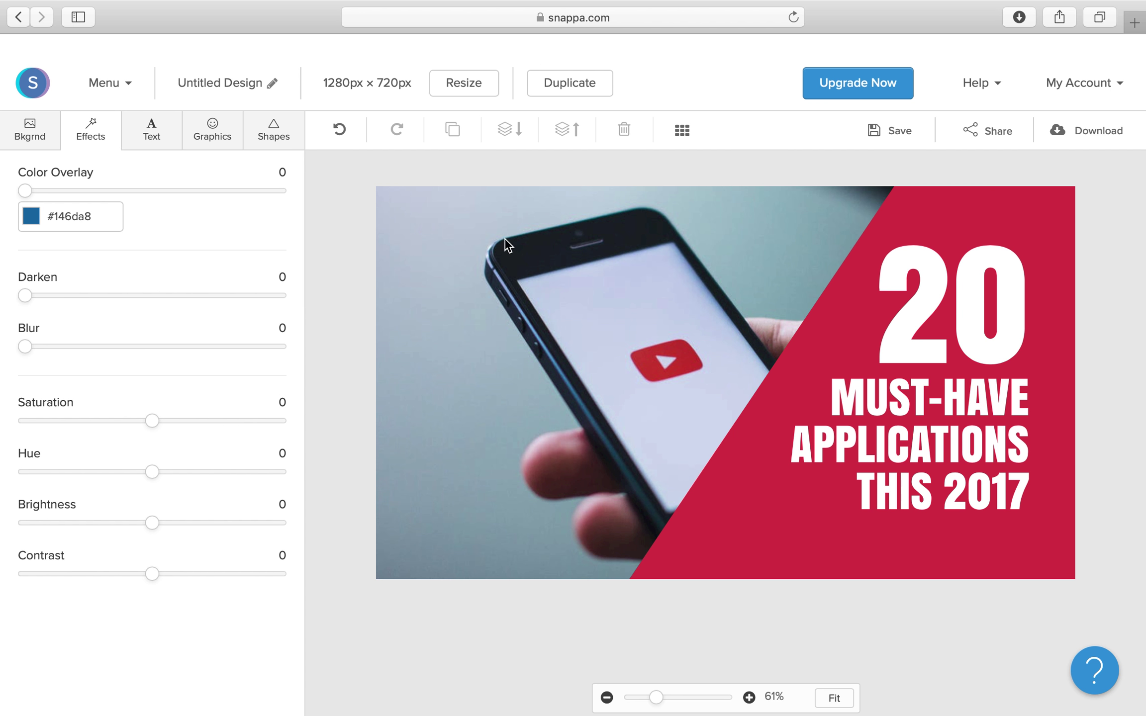
pyautogui.moveTo(30, 191); pyautogui.dragTo(158, 202)
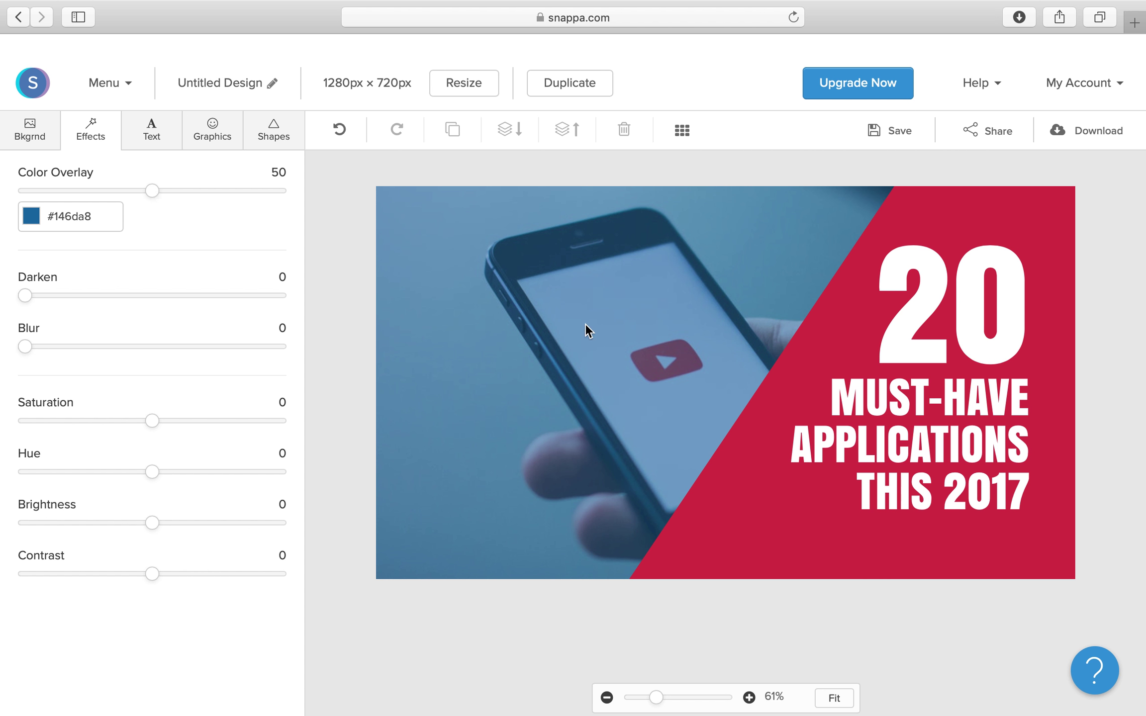
pyautogui.click(76, 219)
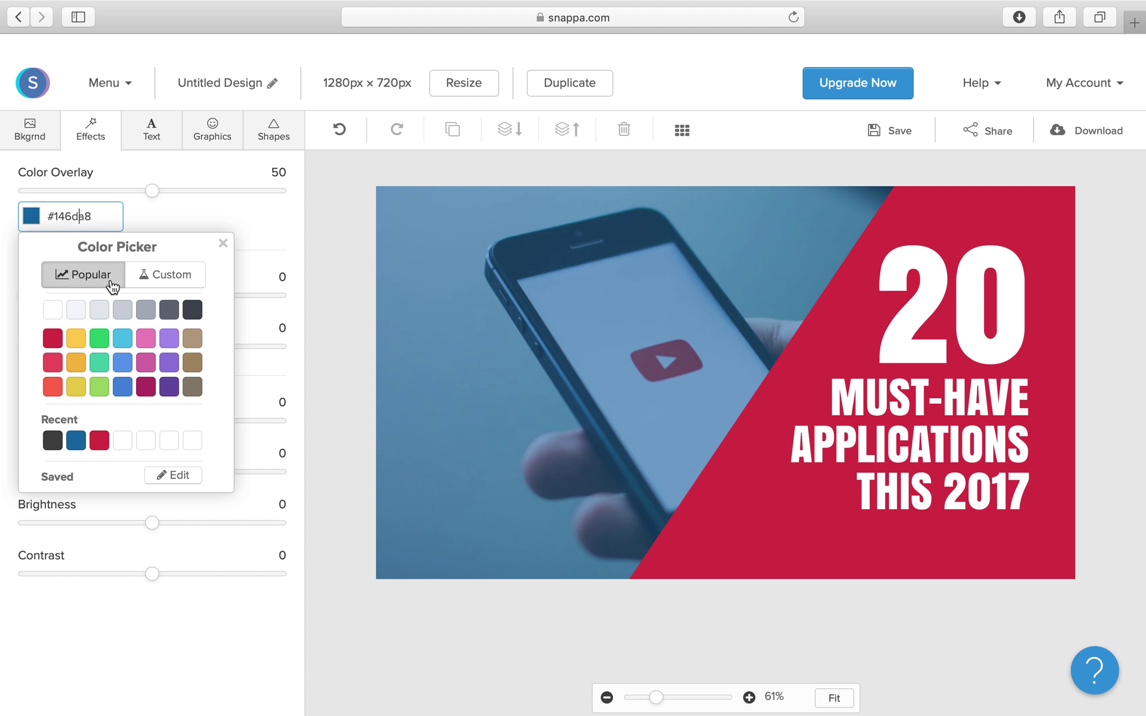
pyautogui.click(200, 312)
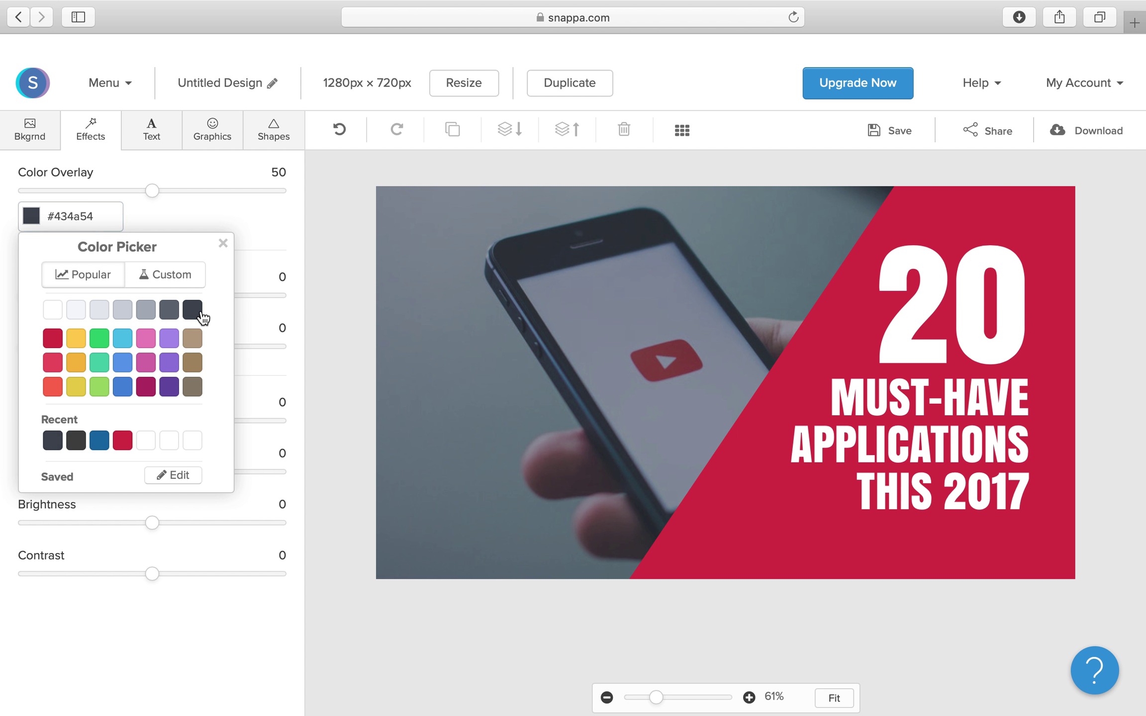
pyautogui.click(222, 244)
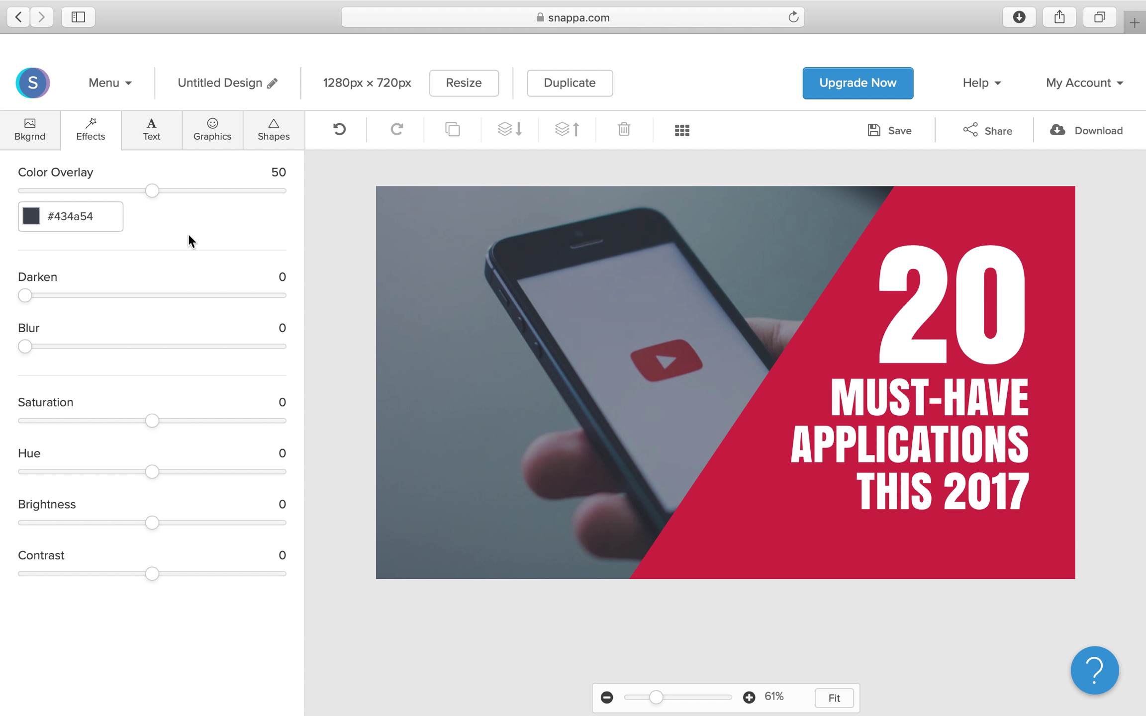
pyautogui.moveTo(151, 192); pyautogui.dragTo(3, 202)
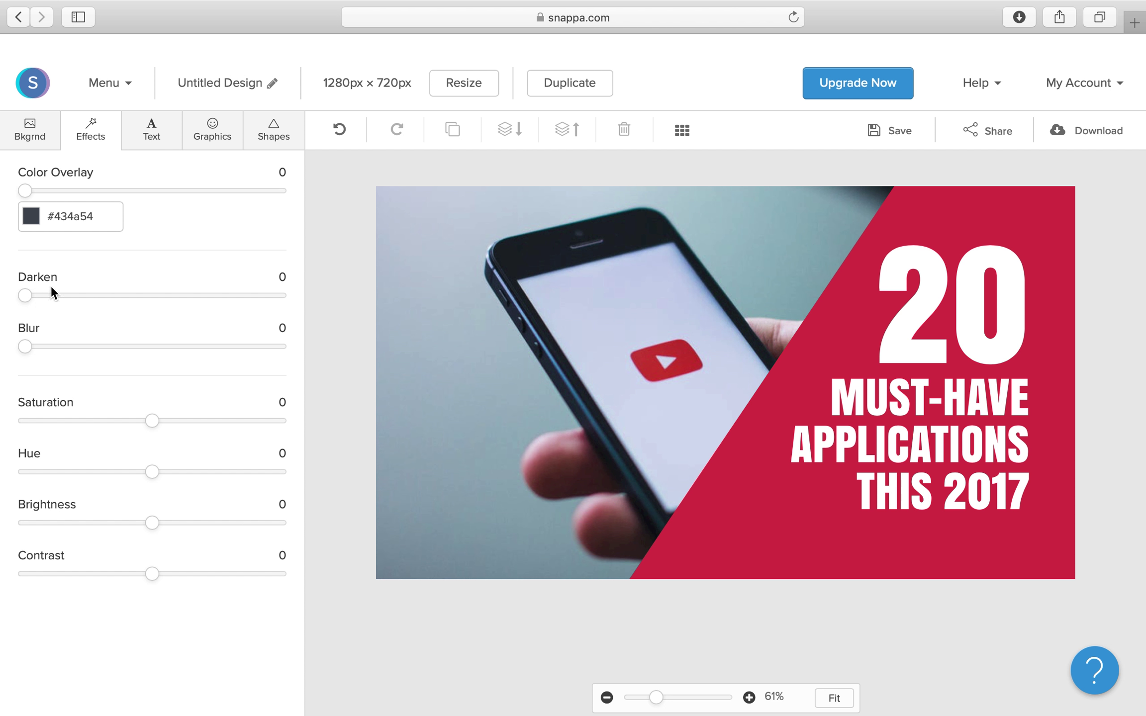
# Step: Set the background's Darken effect to 0 and its Blur to 26
pyautogui.moveTo(31, 302); pyautogui.dragTo(5, 297)
pyautogui.moveTo(35, 355); pyautogui.dragTo(92, 353)
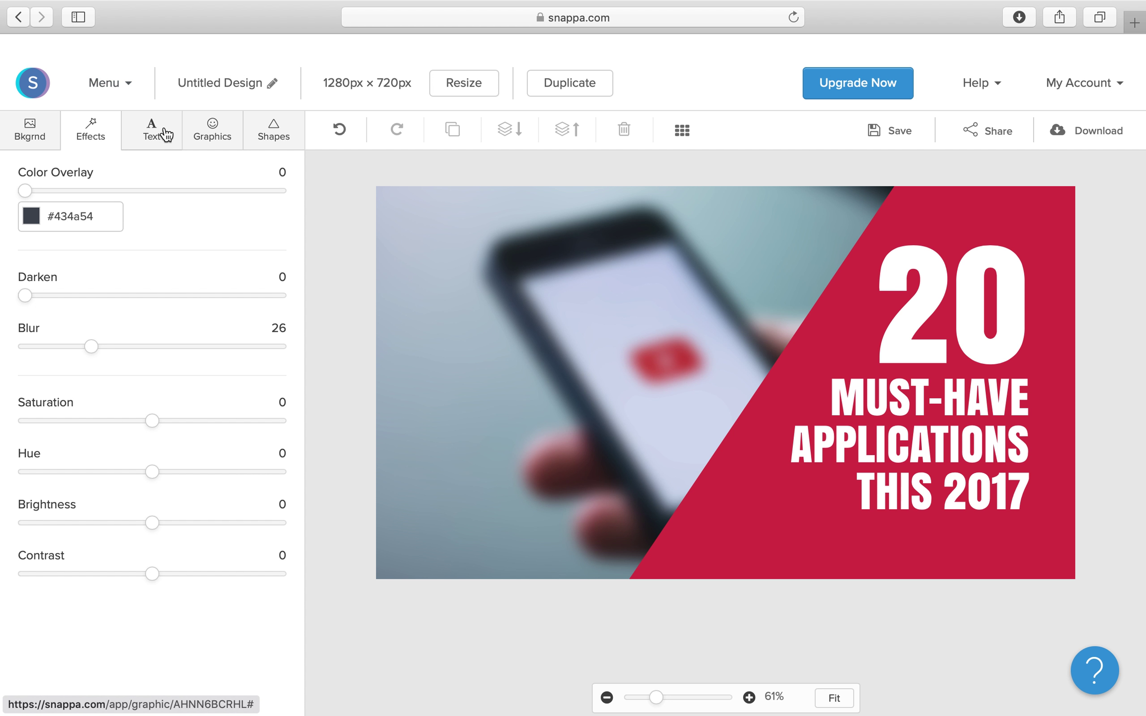
# Step: Replace the large number "20" in the headline with "6"
pyautogui.doubleClick(909, 316)
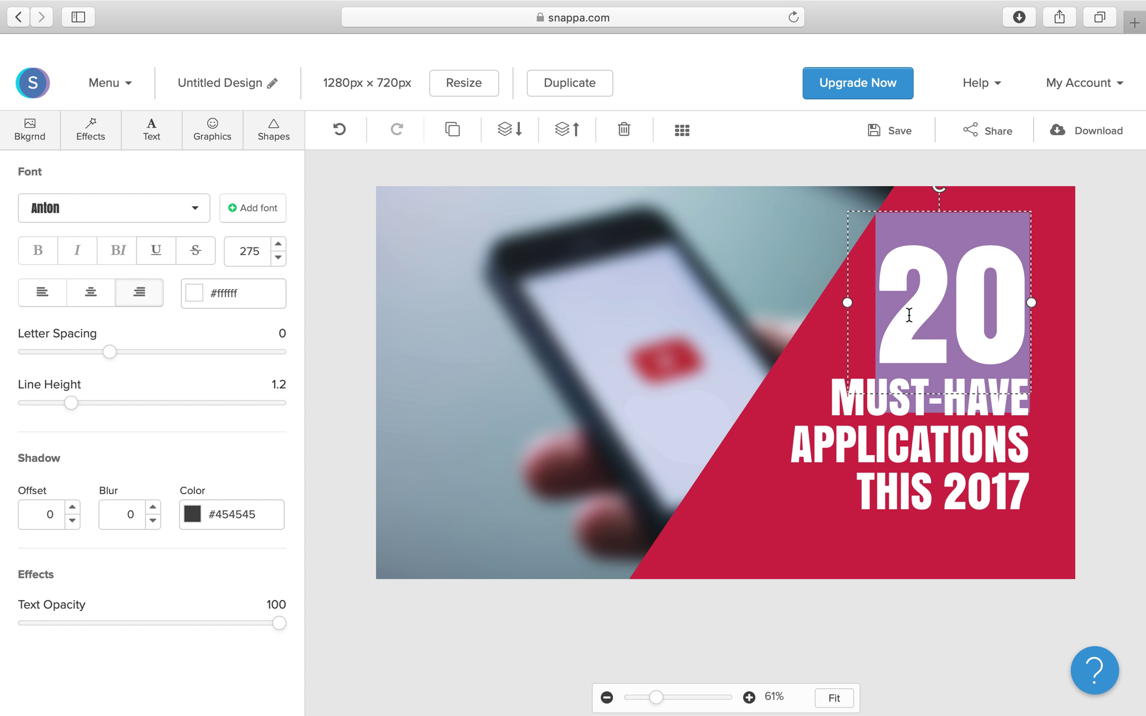
pyautogui.write('6')
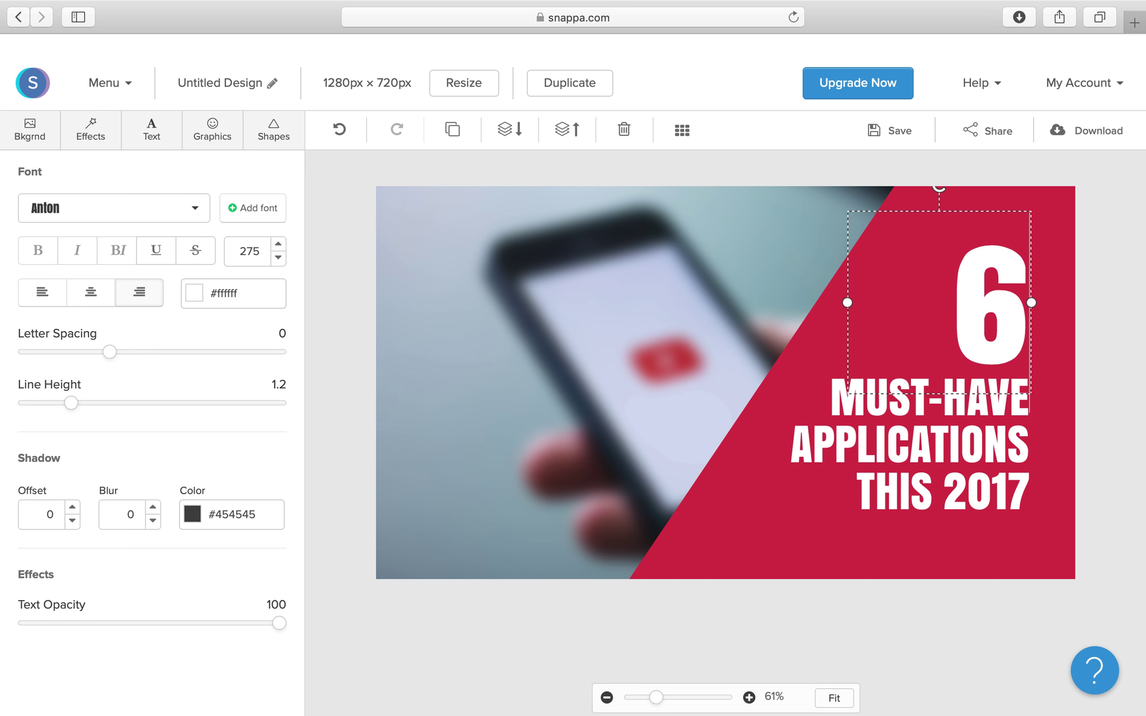
# Step: Replace the "MUST-HAVE APPLICATIONS THIS 2017" text with "pour son titre Youtube"
pyautogui.click(902, 413)
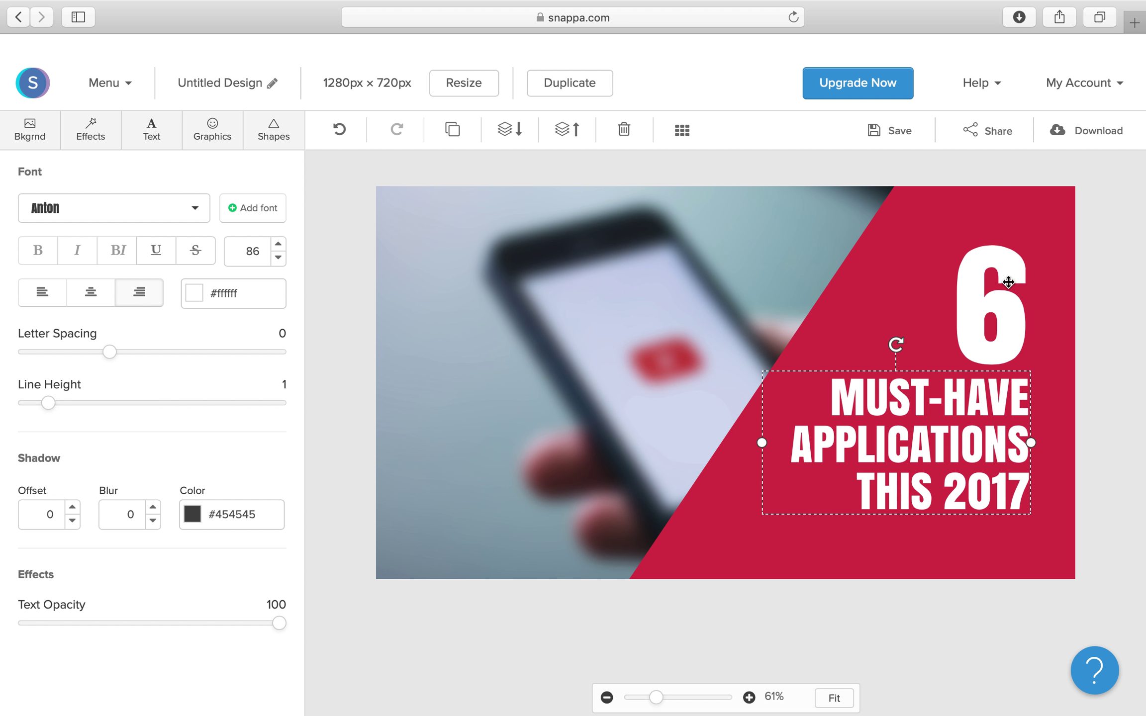
pyautogui.tripleClick(963, 415)
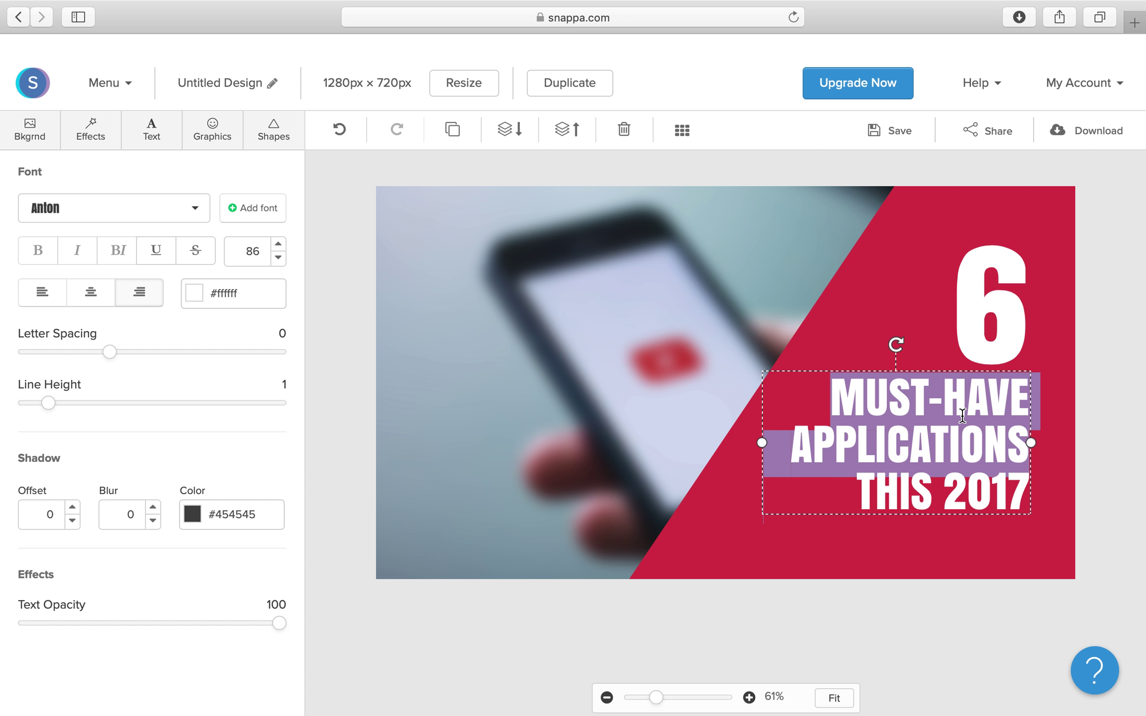
pyautogui.press('super+a')
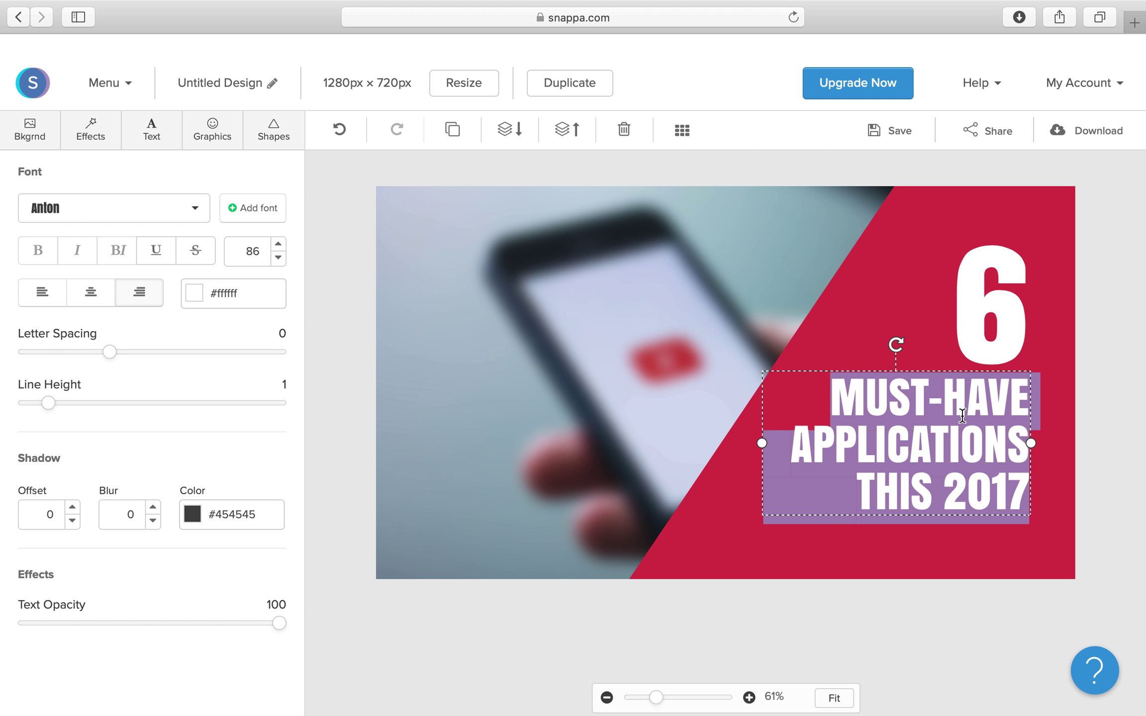
pyautogui.write('pour')
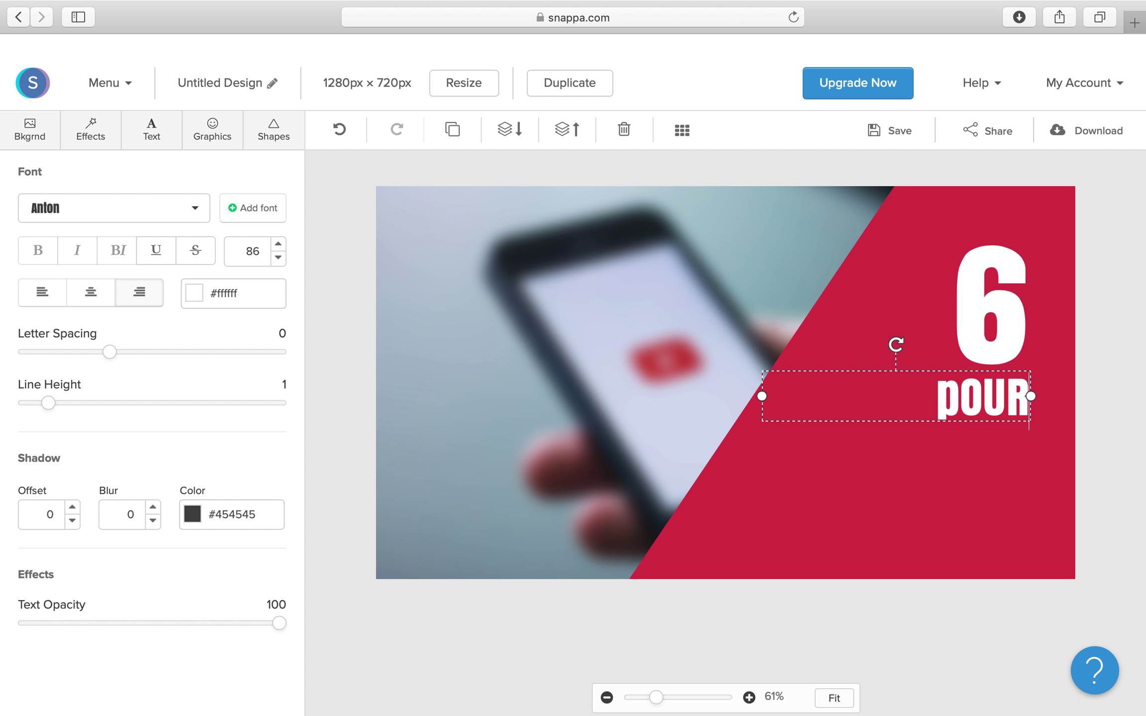
pyautogui.write(' sa')
pyautogui.press('BackSpace')
pyautogui.press('BackSpace')
pyautogui.press('BackSpace')
pyautogui.press('BackSpace')
pyautogui.press('BackSpace')
pyautogui.press('BackSpace')
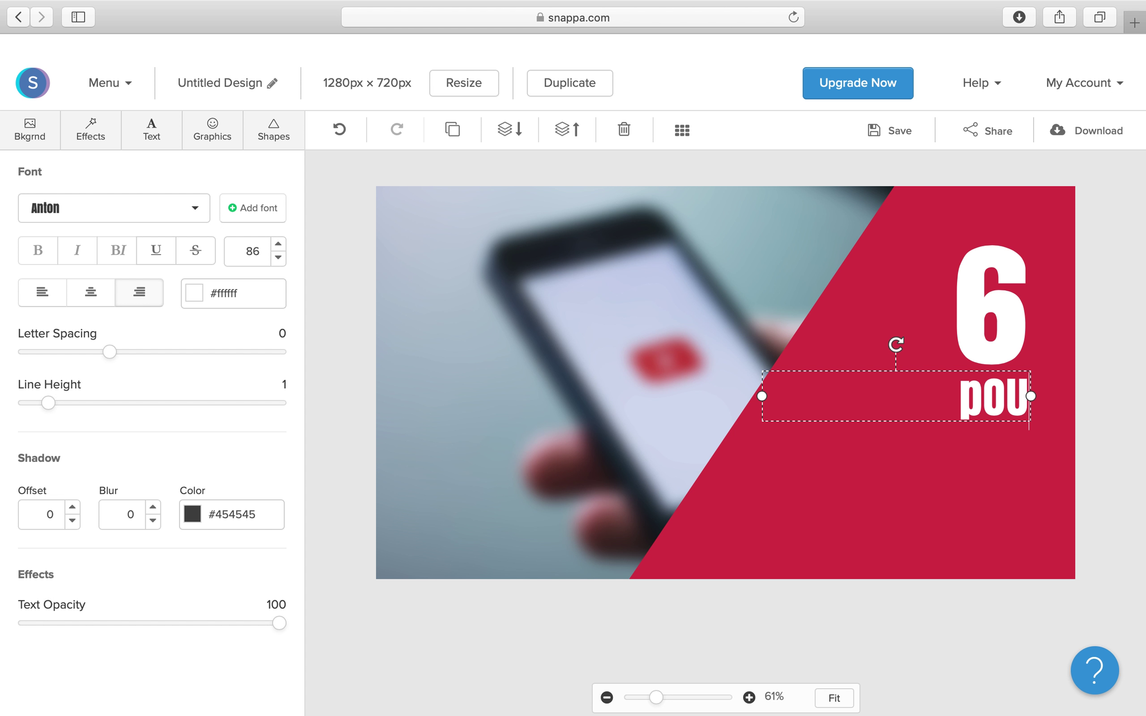
pyautogui.write('our so')
pyautogui.press('BackSpace')
pyautogui.press('BackSpace')
pyautogui.press('BackSpace')
pyautogui.press('BackSpace')
pyautogui.press('BackSpace')
pyautogui.press('BackSpace')
pyautogui.write('u')
pyautogui.press('BackSpace')
pyautogui.write('our son titre You')
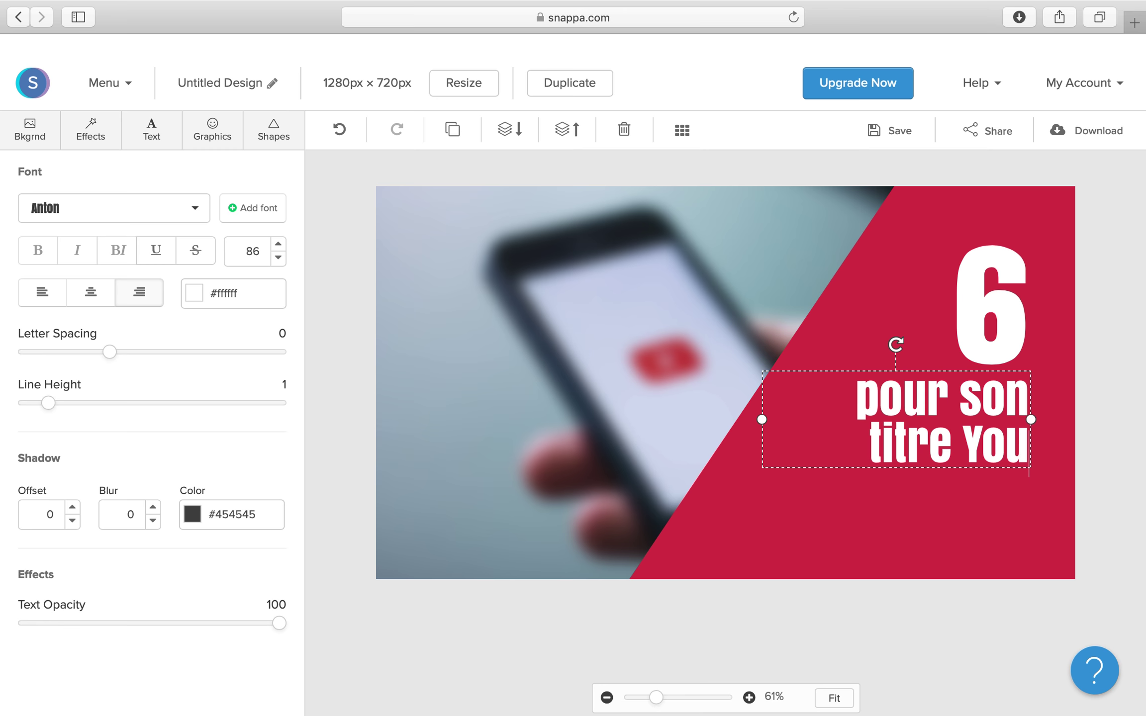
pyautogui.write('tube')
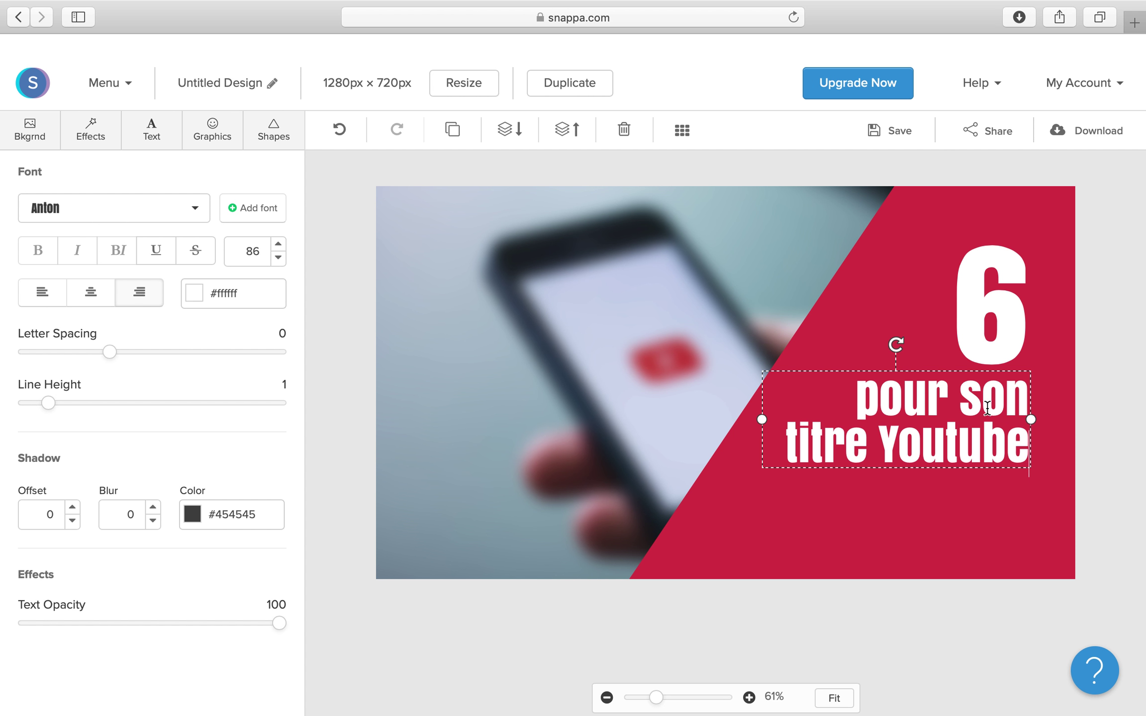
# Step: Move the "pour son titre Youtube" text down the red shape, leaving a wide gap below the 6
pyautogui.moveTo(988, 407); pyautogui.dragTo(985, 435)
pyautogui.click(1009, 508)
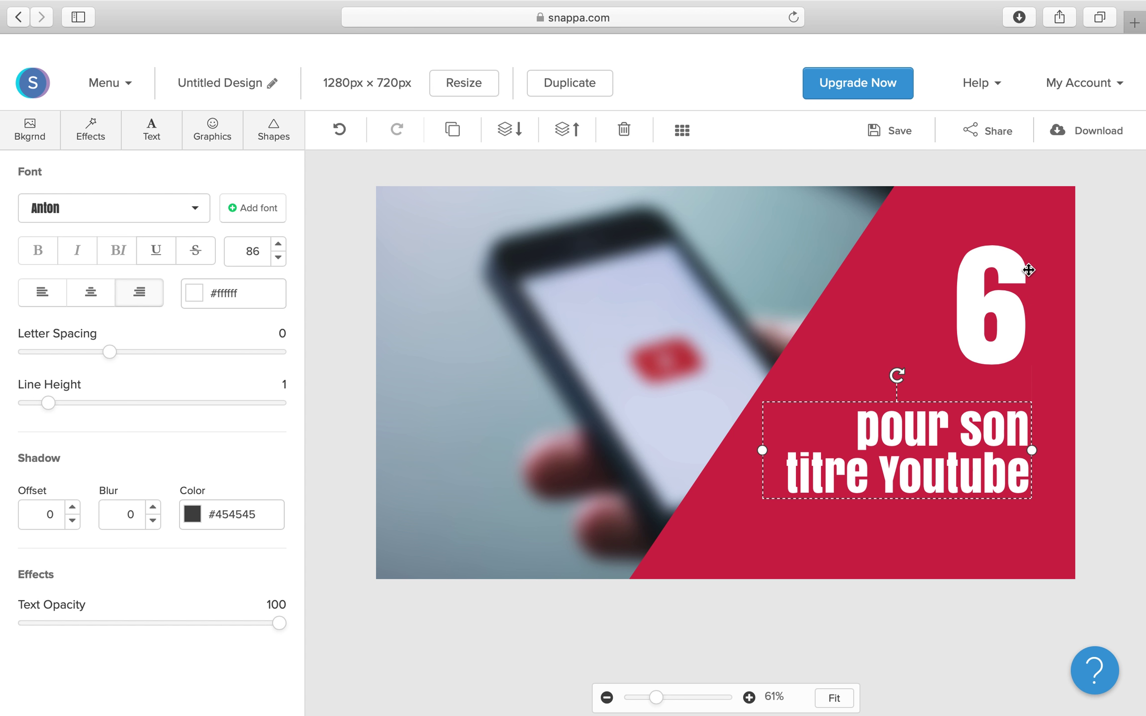
pyautogui.moveTo(1009, 420); pyautogui.dragTo(1013, 469)
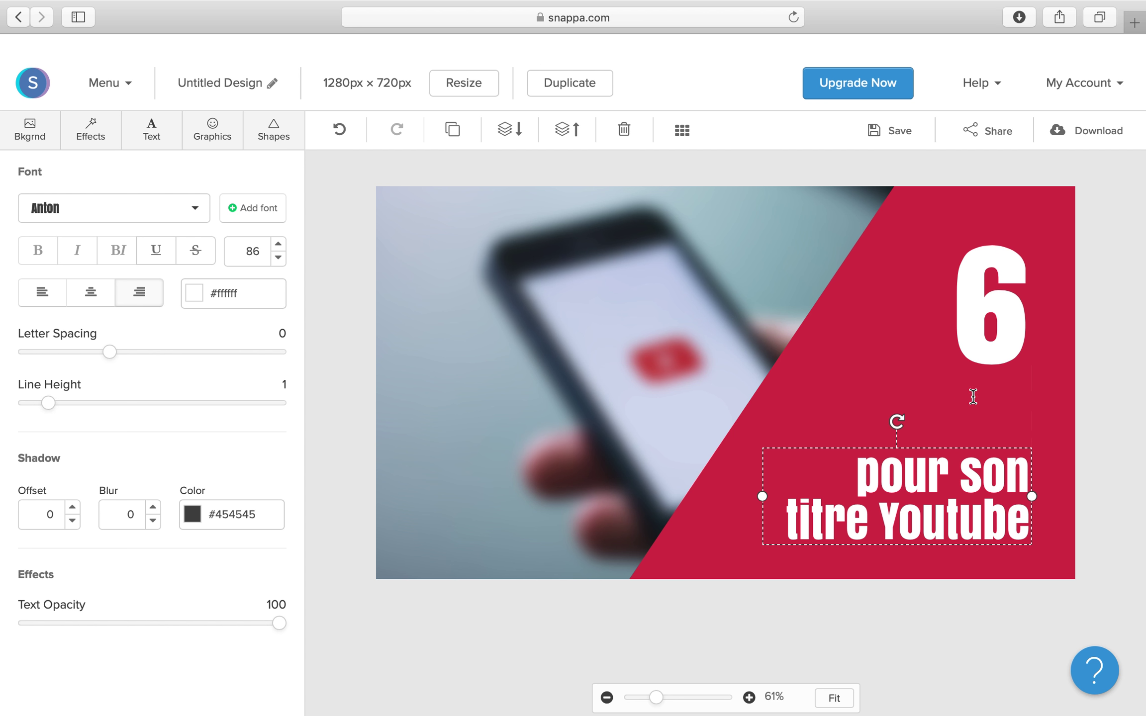
# Step: Add a heading text layer to the thumbnail and check the font used by "pour son titre Youtube"
pyautogui.click(152, 132)
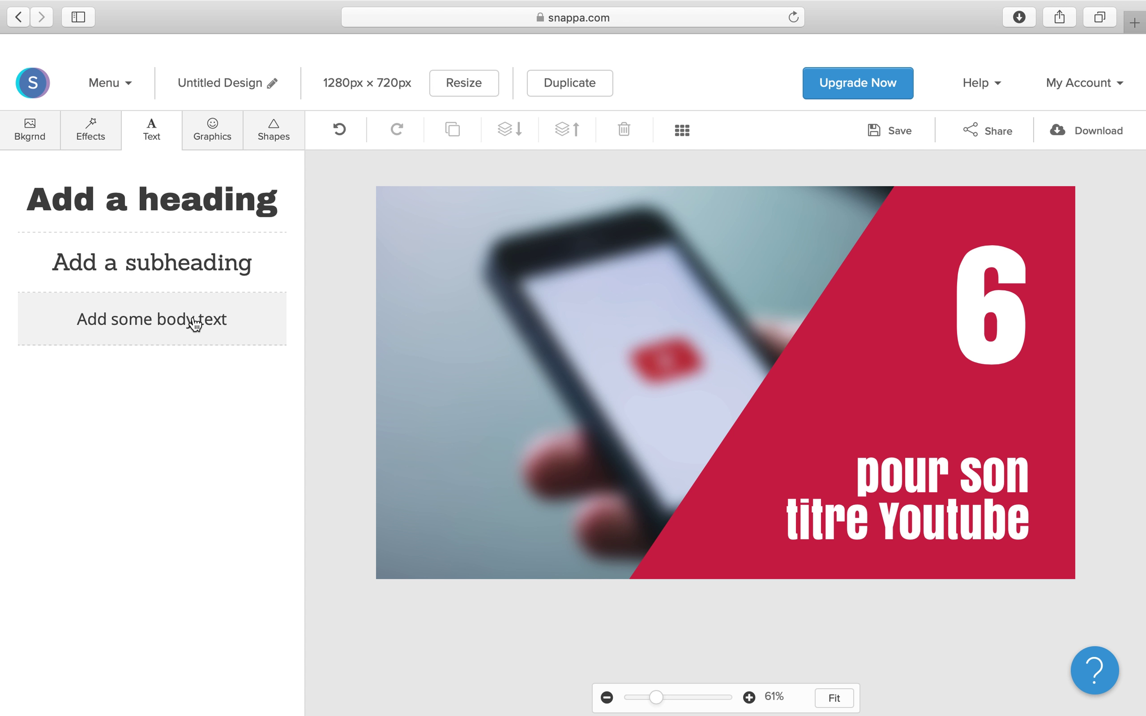
pyautogui.click(188, 205)
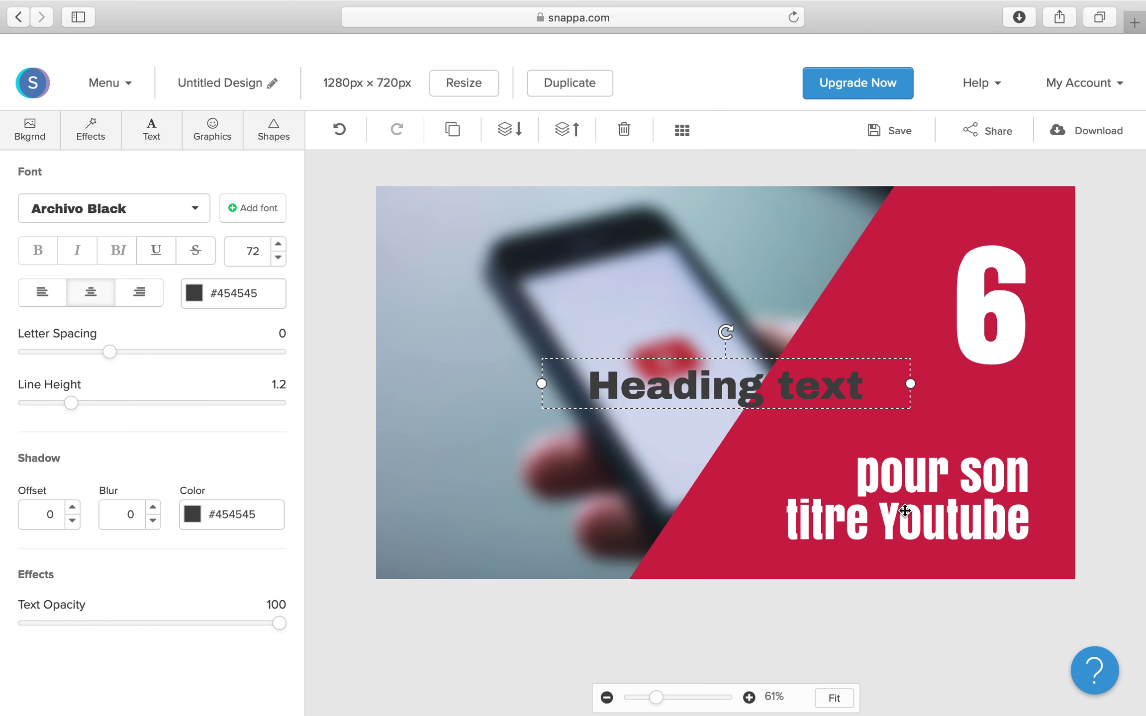
pyautogui.click(905, 481)
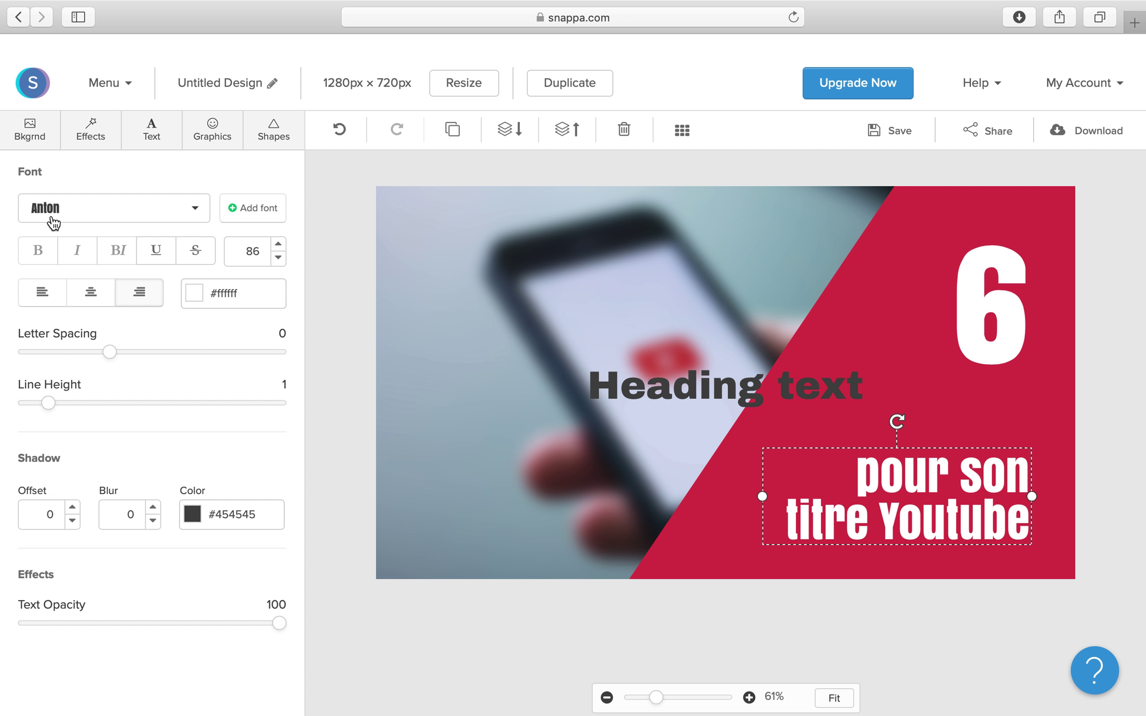
pyautogui.click(672, 384)
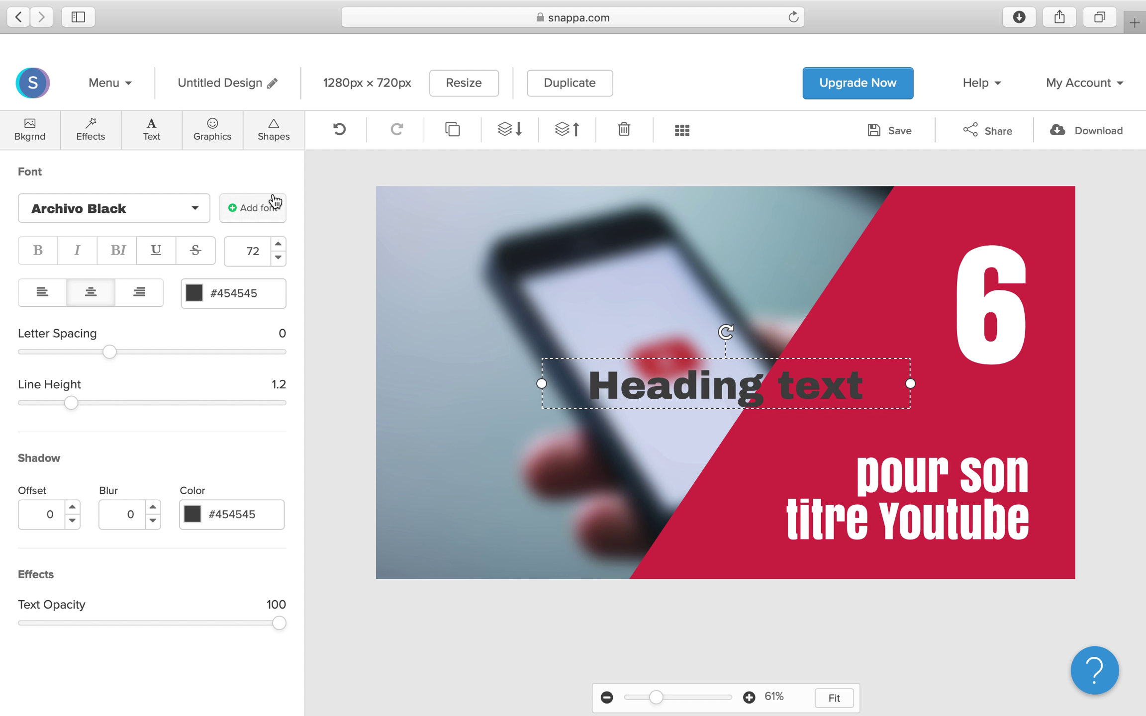
# Step: Browse the available fonts and set the new heading's font to Anton
pyautogui.click(157, 207)
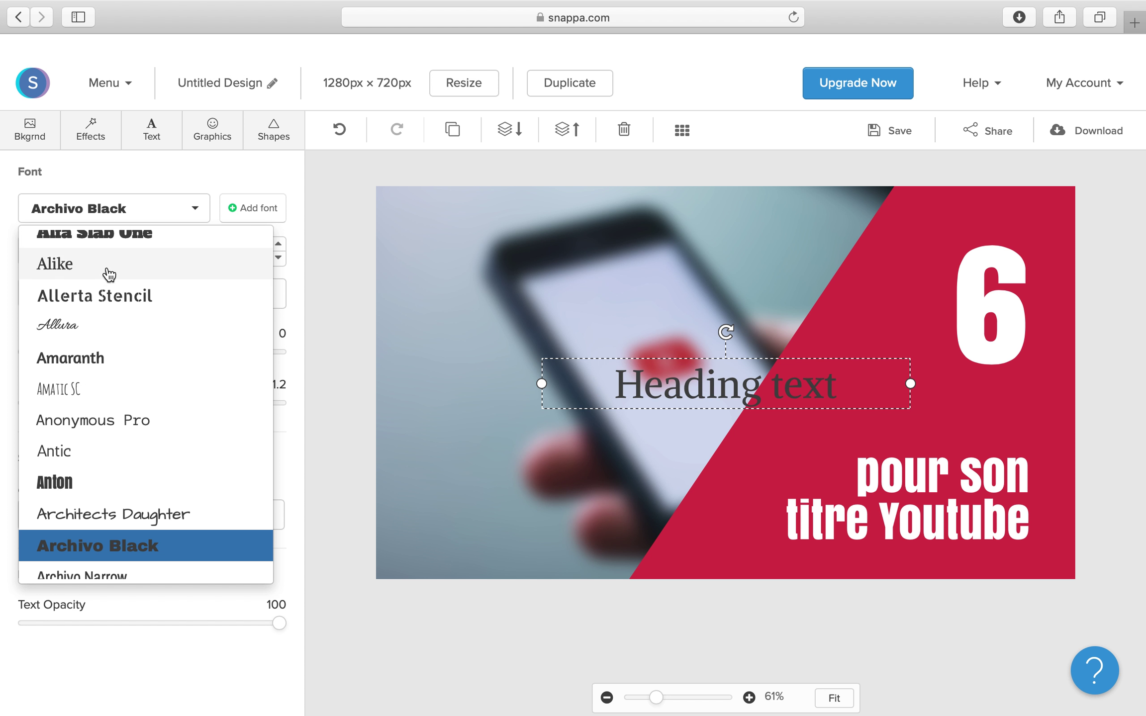
pyautogui.scroll(-3, 111, 310)
pyautogui.scroll(5, 112, 311)
pyautogui.scroll(-20, 112, 311)
pyautogui.scroll(-10, 112, 311)
pyautogui.scroll(20, 112, 311)
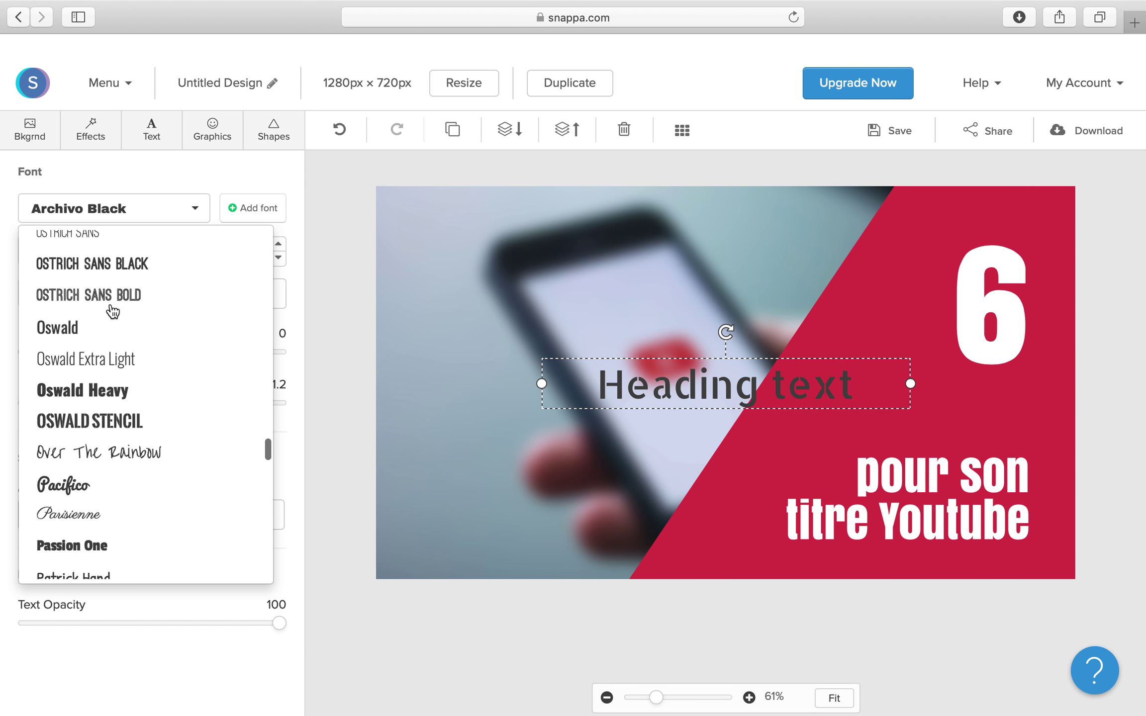
pyautogui.click(225, 169)
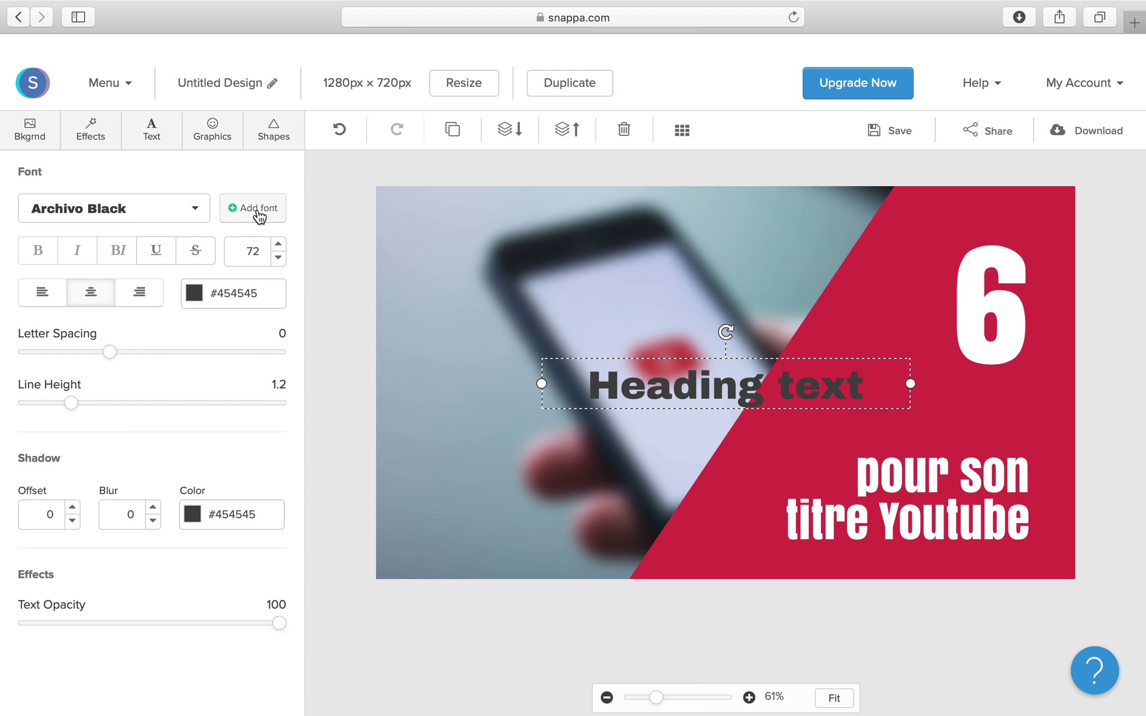
pyautogui.click(113, 215)
pyautogui.click(110, 482)
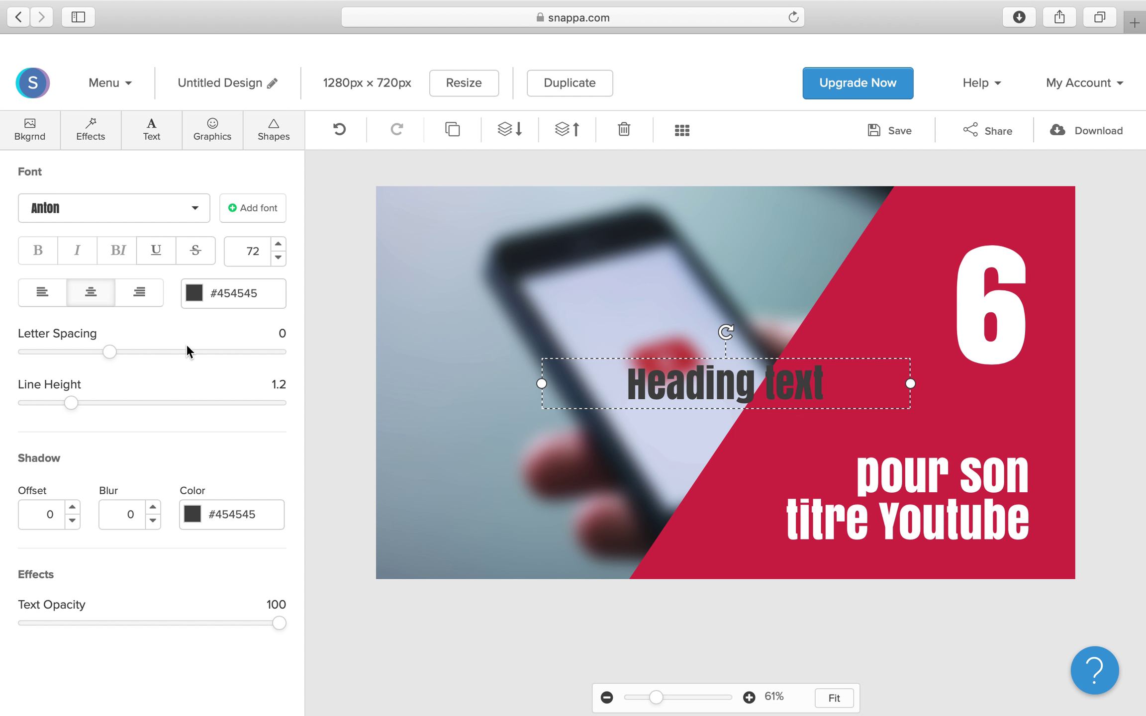
# Step: Give the "Heading text" layer the custom pink color #d68080
pyautogui.click(229, 284)
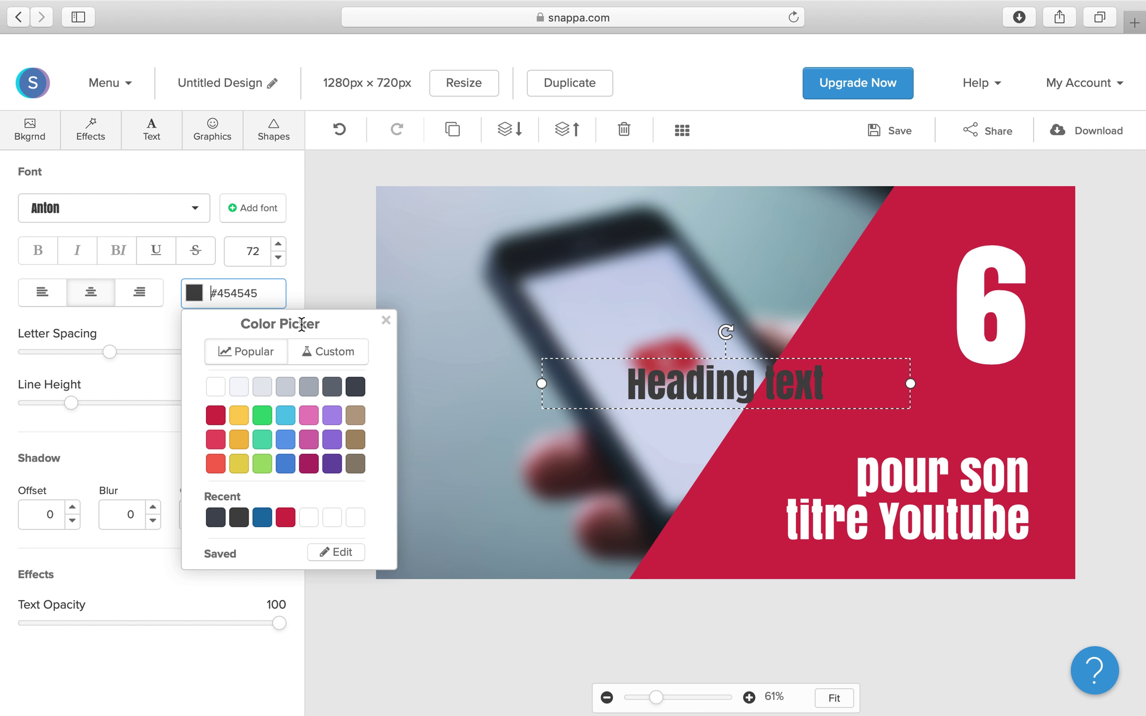
pyautogui.click(342, 371)
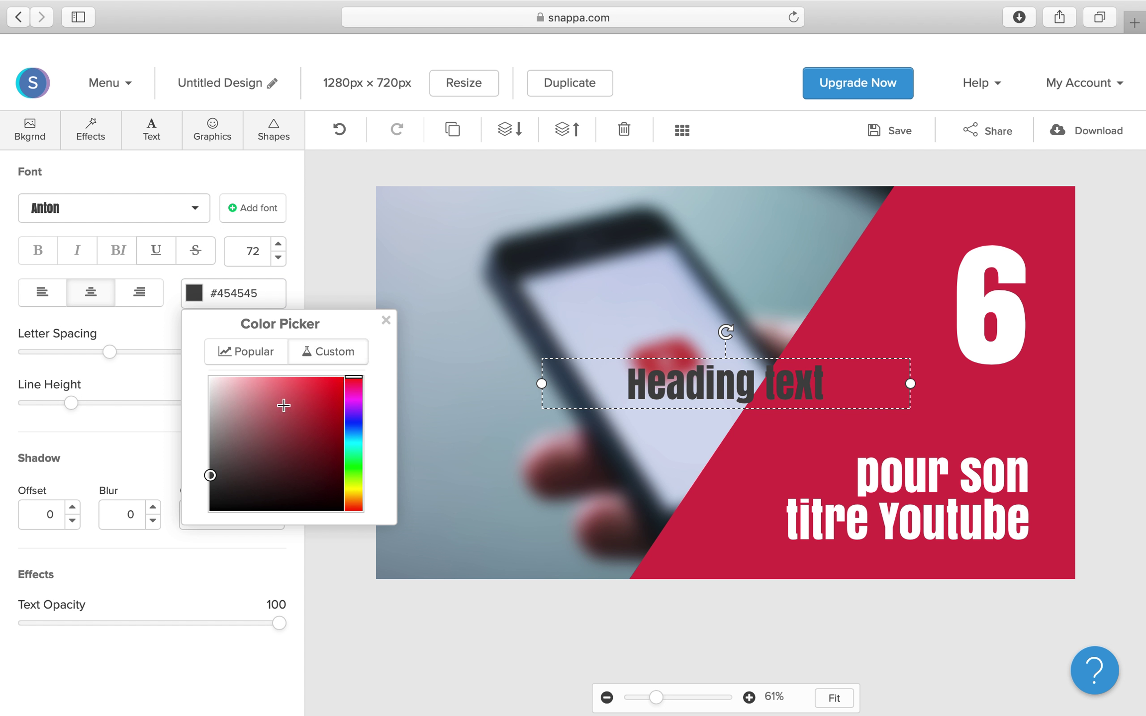
pyautogui.moveTo(310, 398)
pyautogui.mouseDown()
pyautogui.moveTo(247, 437)
pyautogui.moveTo(327, 423)
pyautogui.moveTo(261, 400)
pyautogui.mouseUp()
pyautogui.click(246, 351)
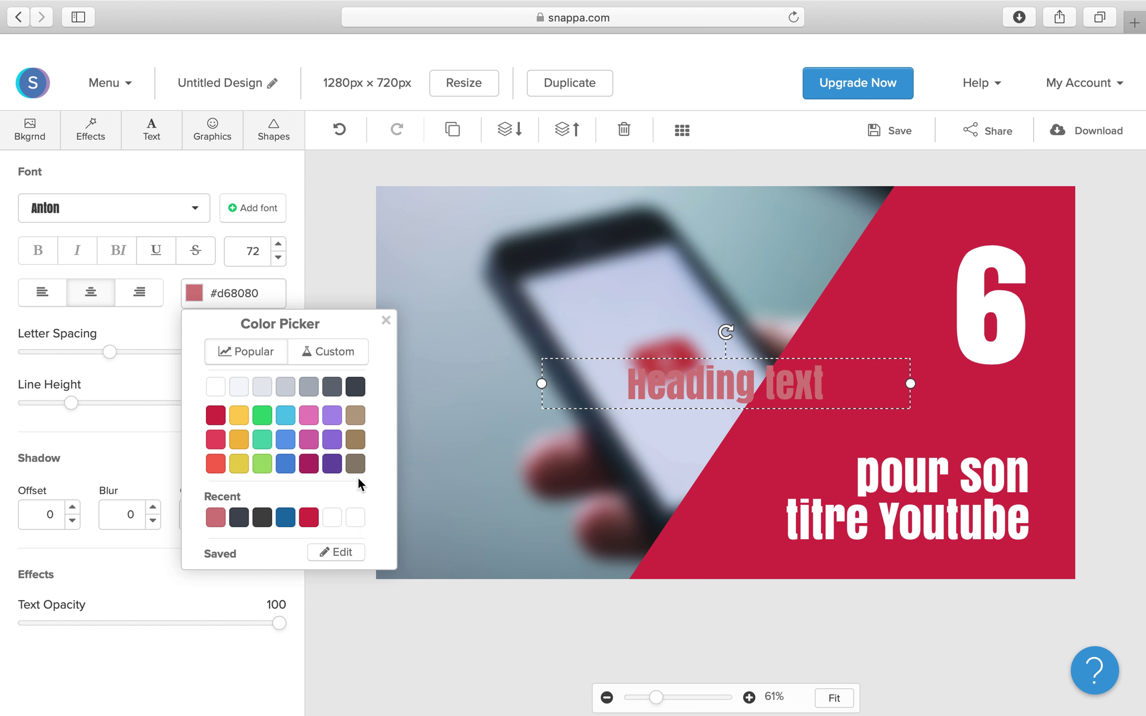
pyautogui.click(334, 554)
pyautogui.click(726, 273)
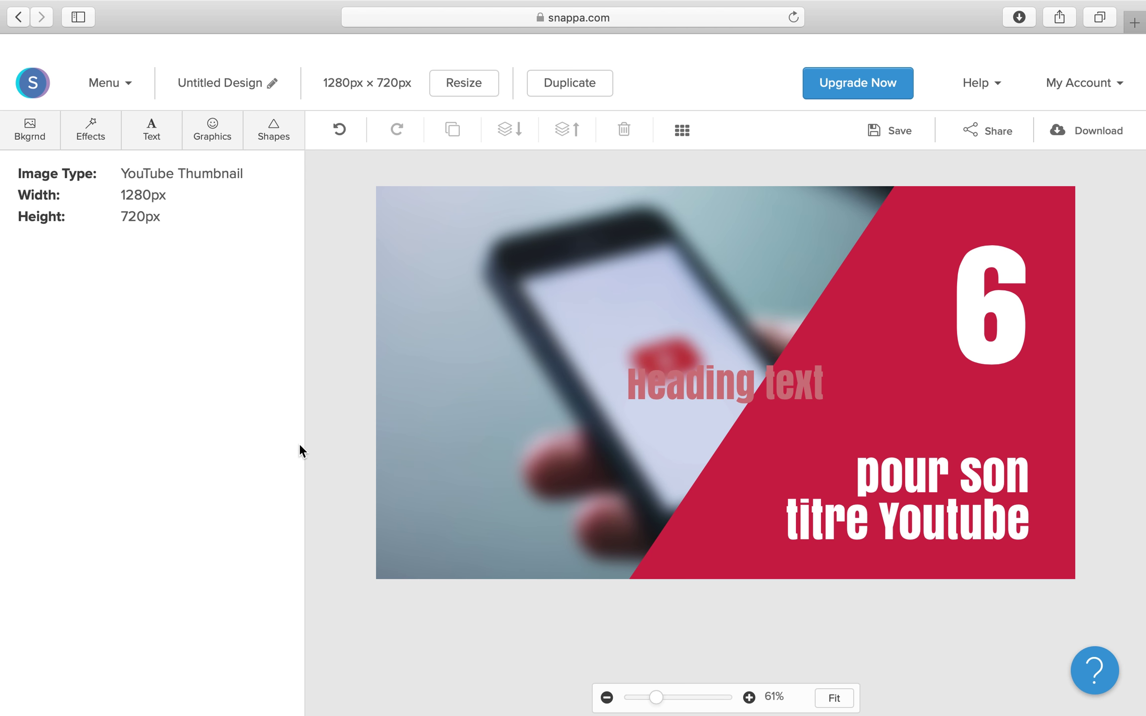
# Step: Add a second heading text layer in Archivo Black and set its color to white, #ffffff
pyautogui.click(152, 135)
pyautogui.click(199, 209)
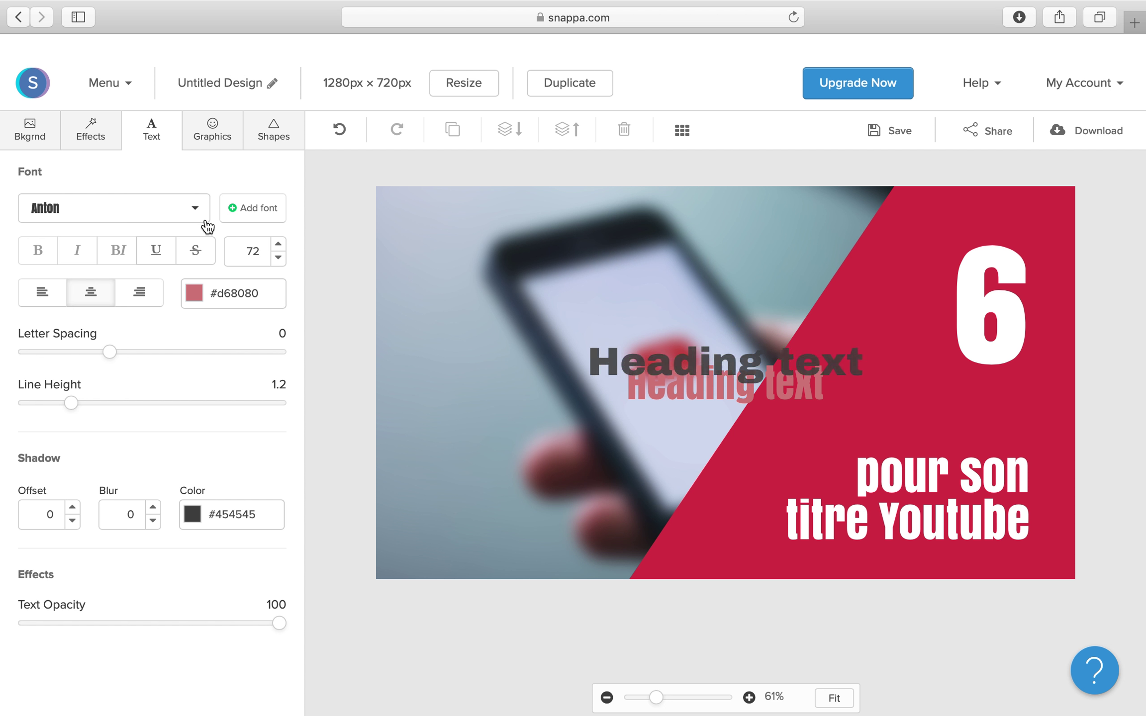
pyautogui.click(242, 296)
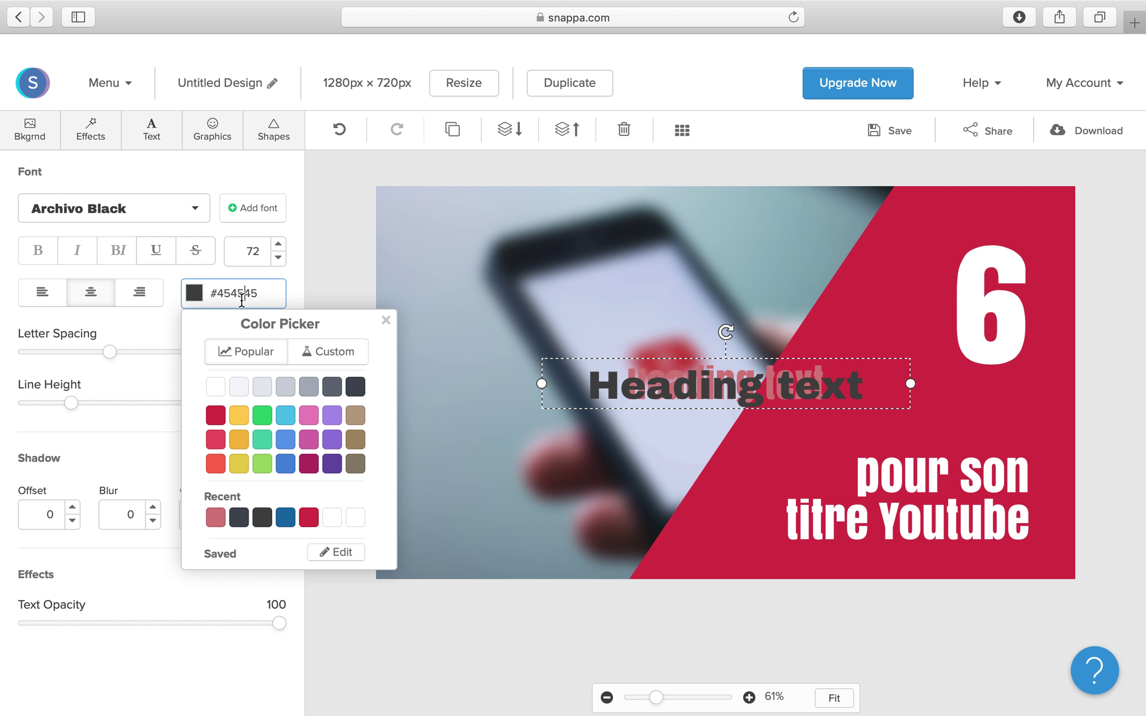
pyautogui.click(345, 363)
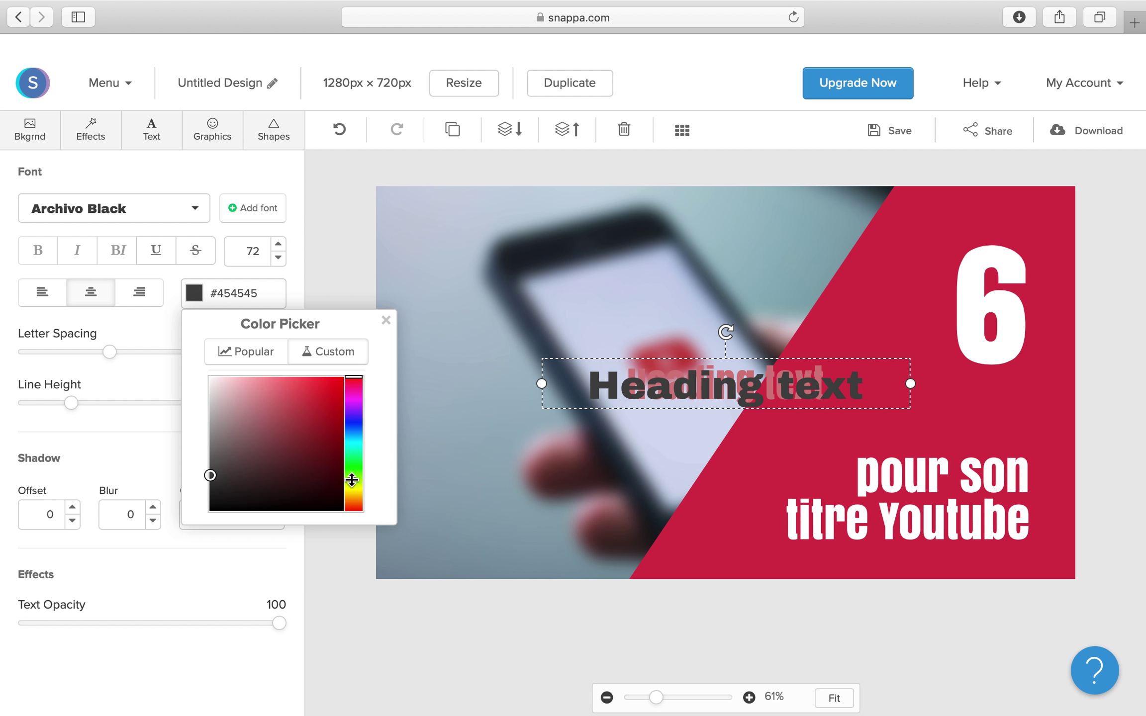
pyautogui.click(351, 480)
pyautogui.click(249, 358)
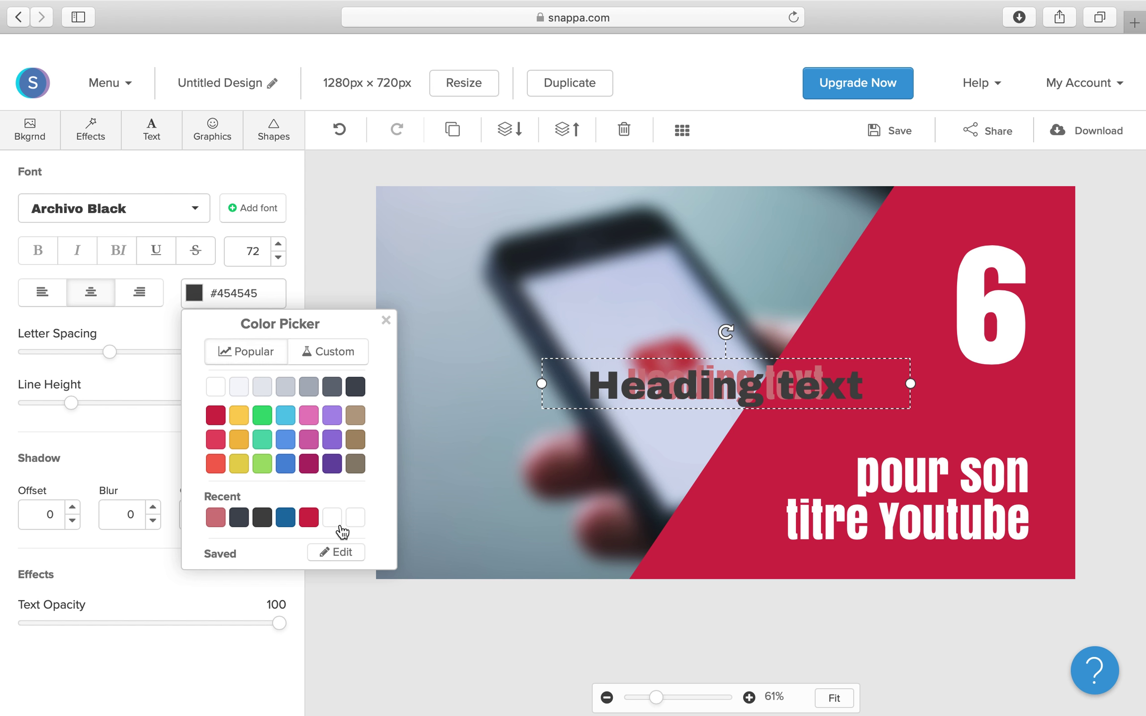
pyautogui.click(338, 525)
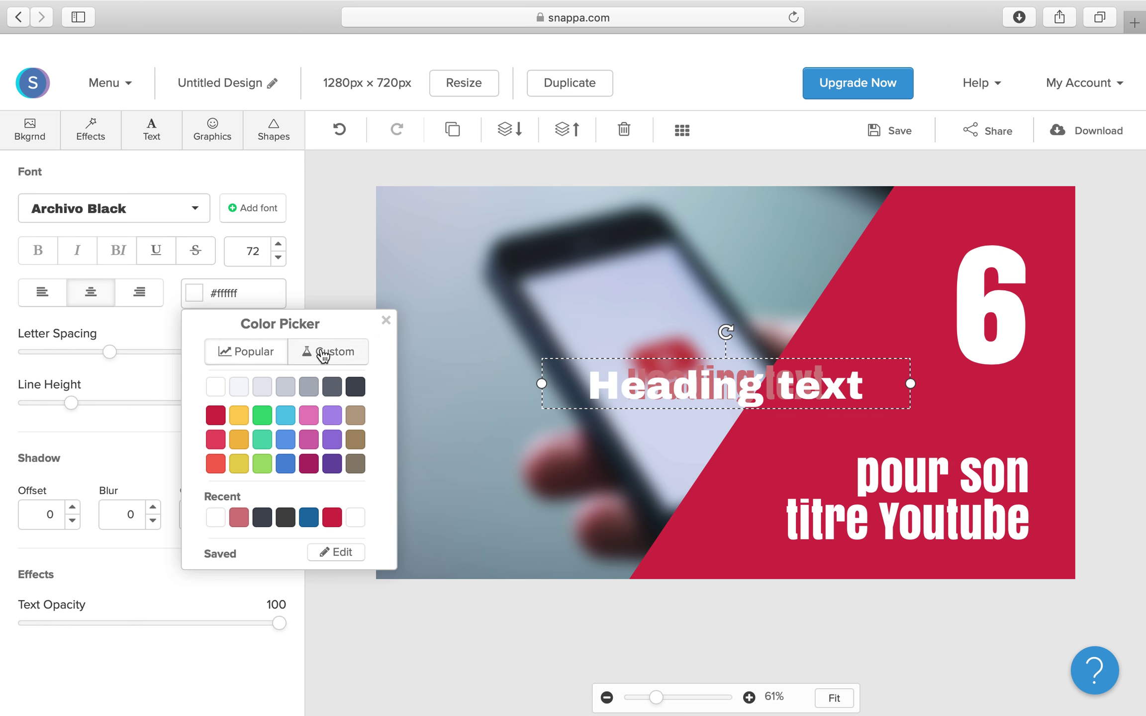
pyautogui.click(387, 321)
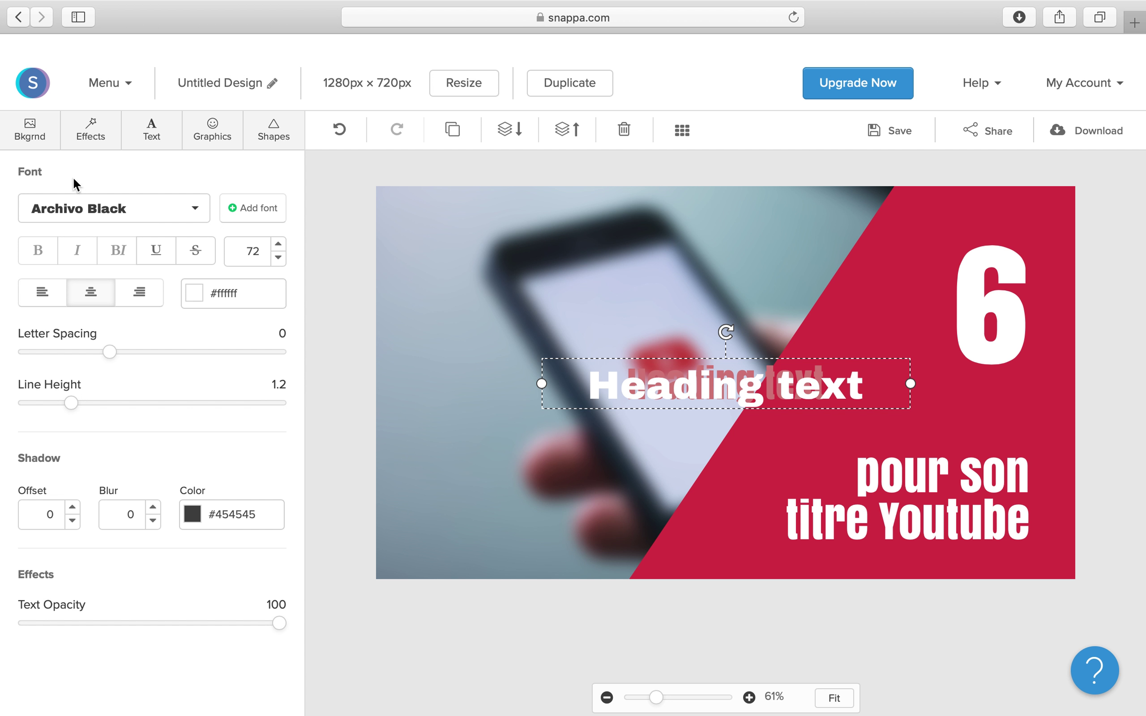
pyautogui.click(81, 137)
pyautogui.click(79, 216)
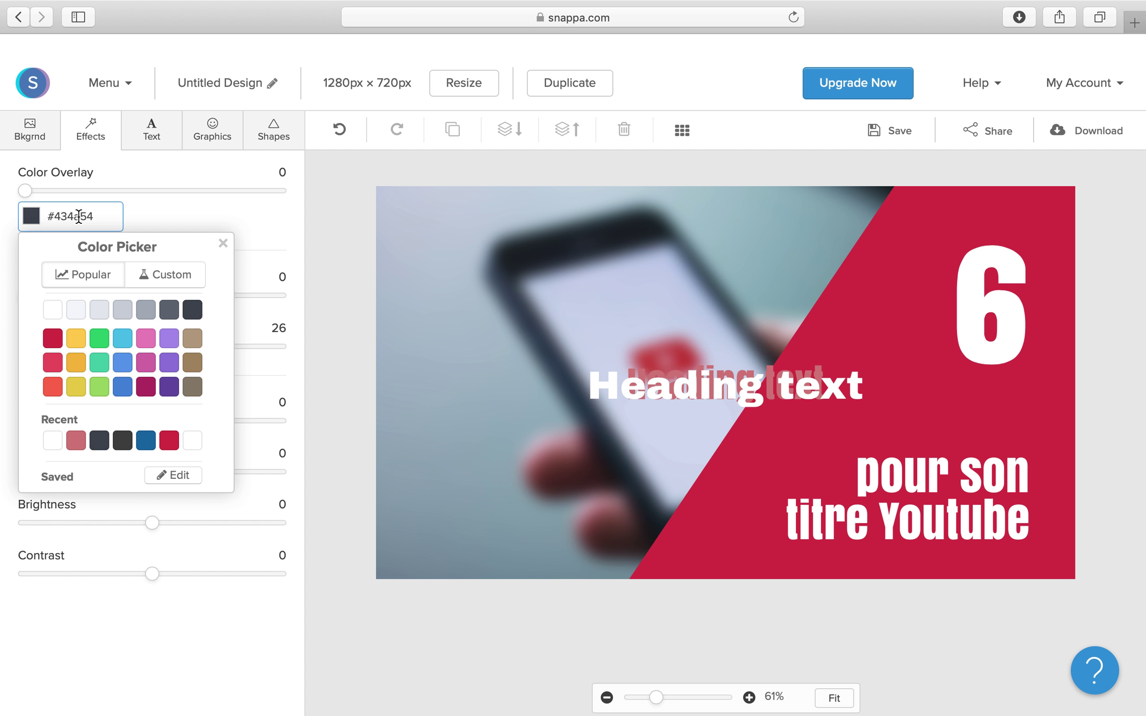
pyautogui.click(217, 146)
pyautogui.click(171, 136)
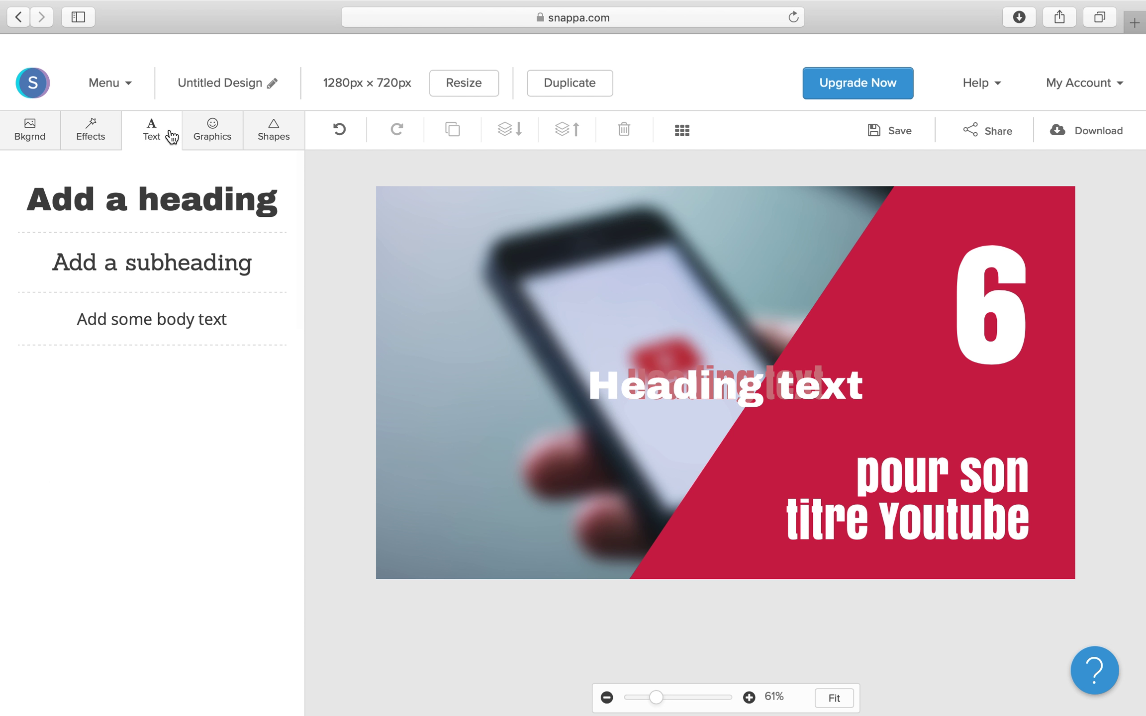
# Step: Move the white Archivo Black heading down over the hand in the photo and delete it
pyautogui.click(699, 397)
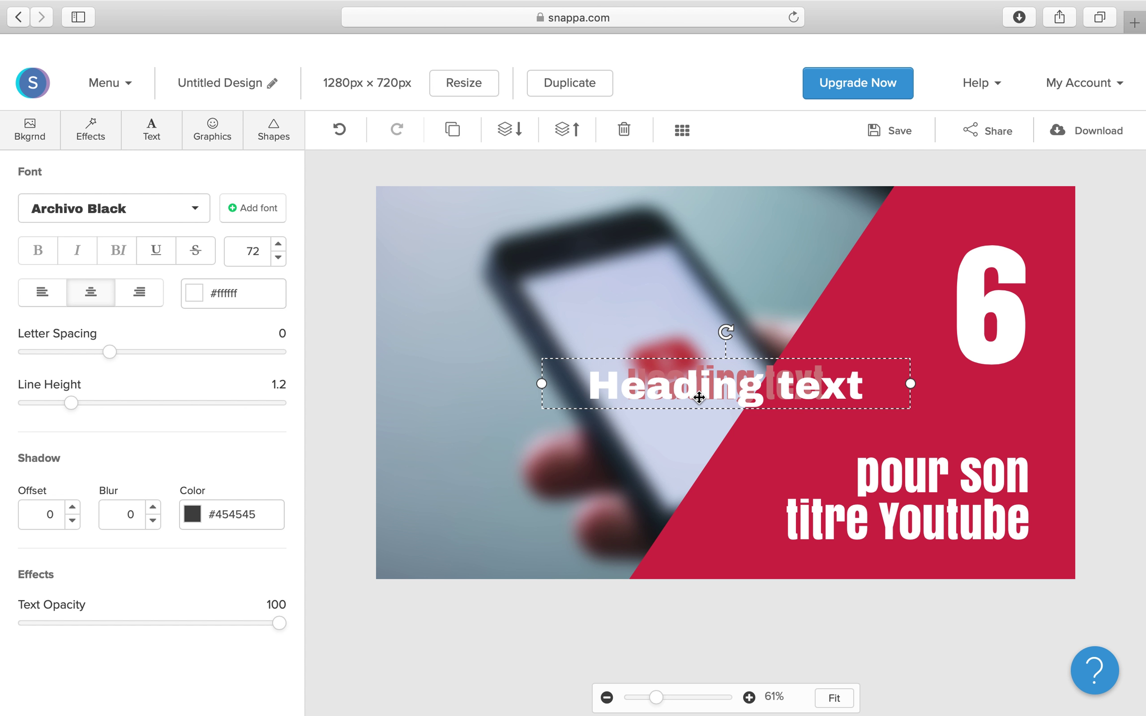
pyautogui.moveTo(699, 397); pyautogui.dragTo(580, 489)
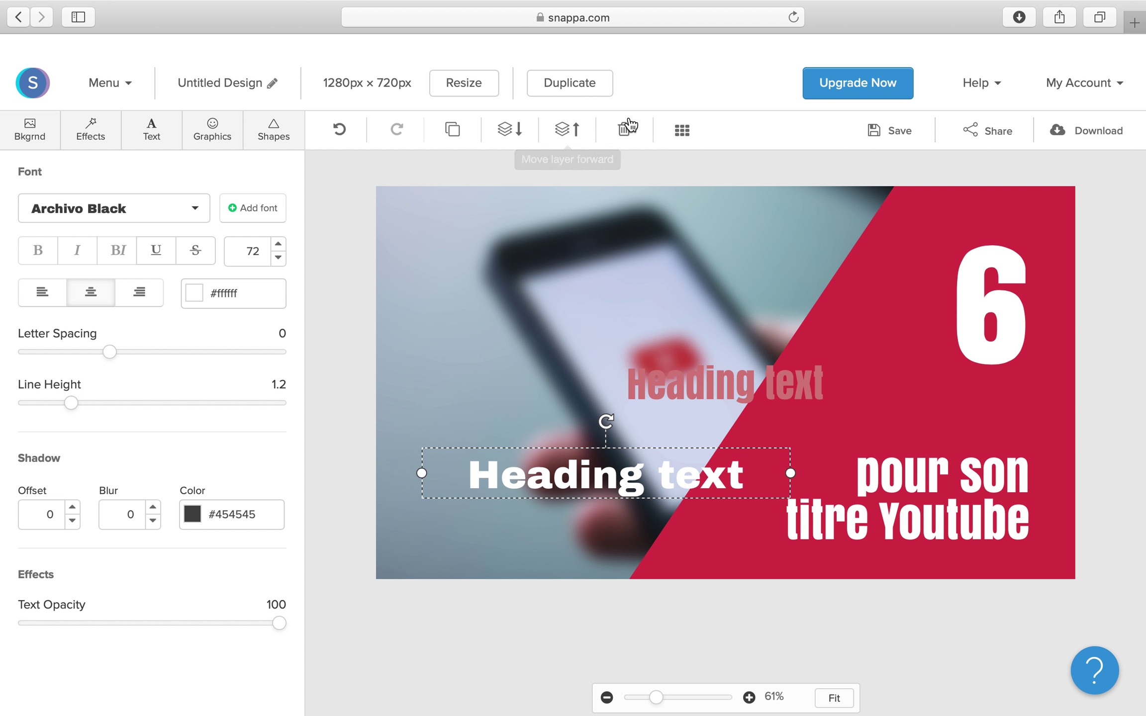
pyautogui.click(624, 128)
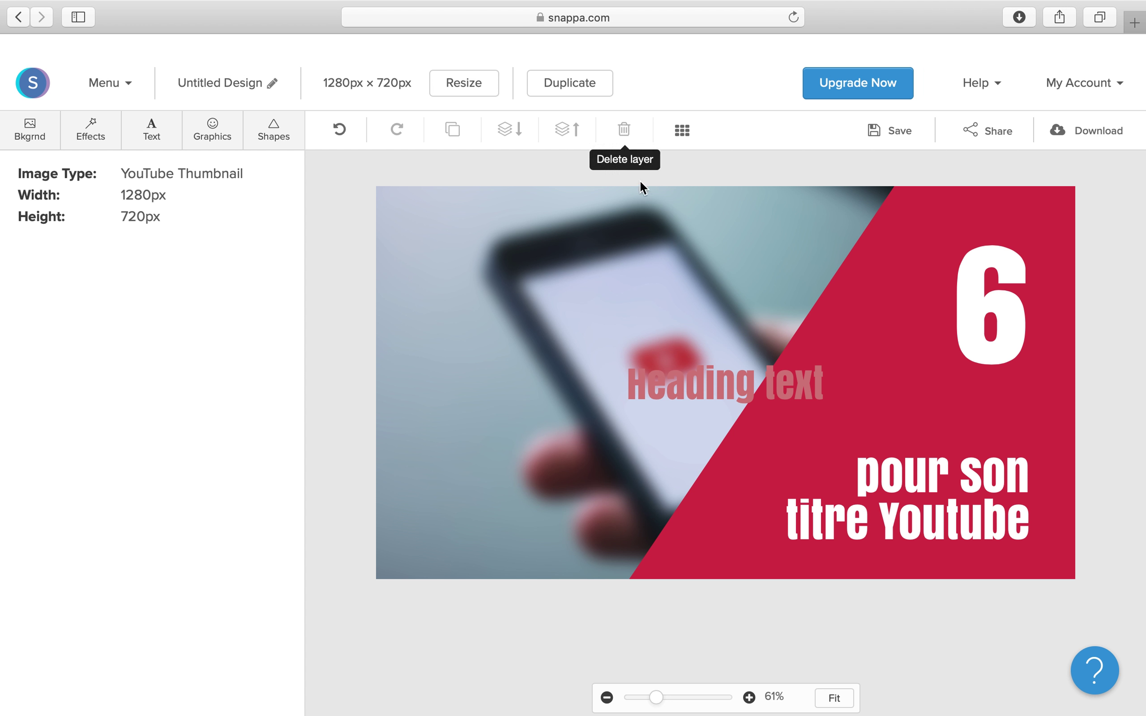
# Step: Send the pink Anton heading one layer backward and bring it one layer forward again
pyautogui.click(724, 380)
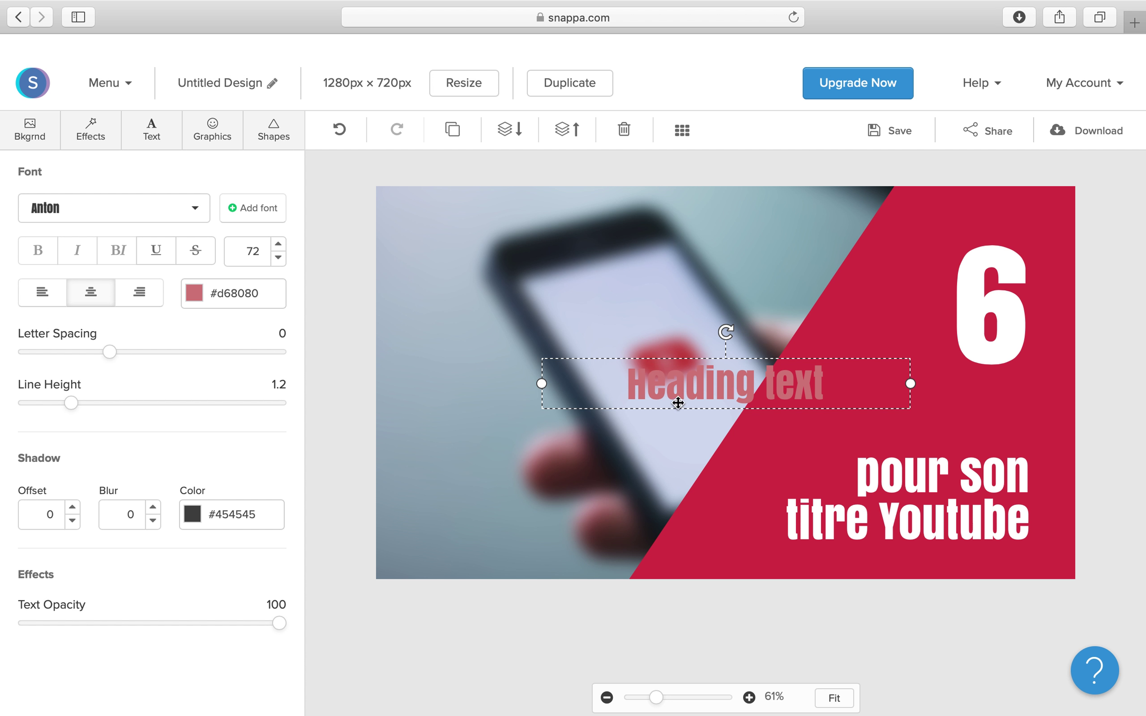
pyautogui.click(520, 141)
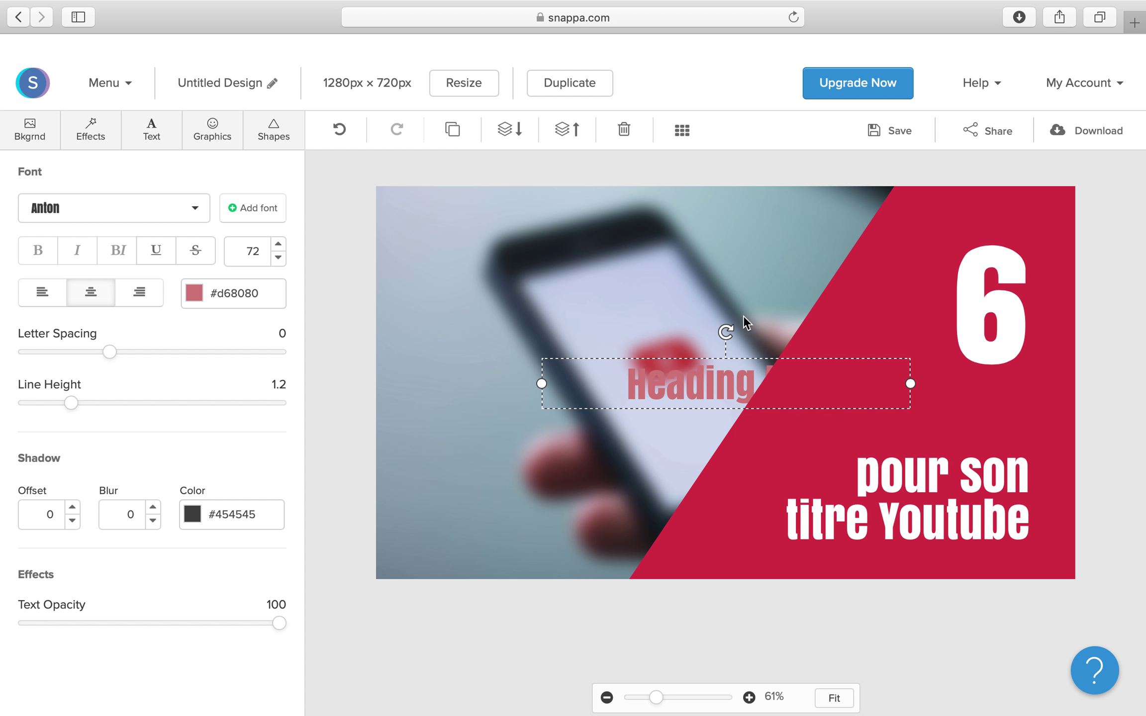
pyautogui.click(566, 134)
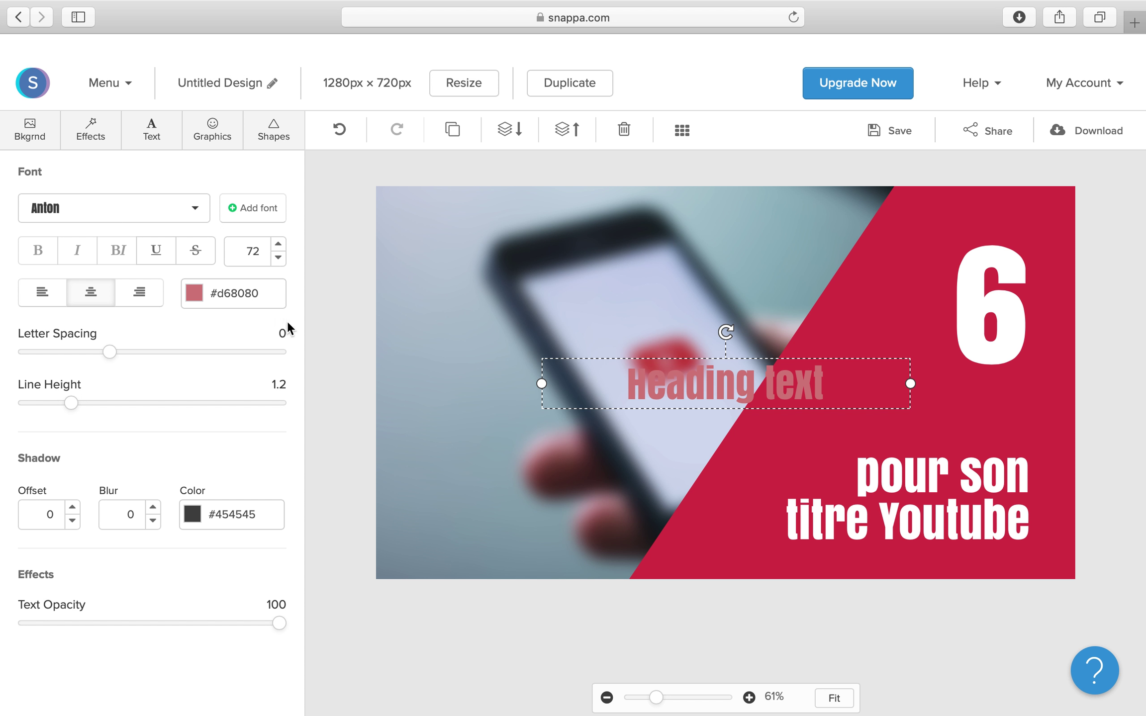
# Step: Change the "Heading text" layer's color from the custom pink to white, #ffffff
pyautogui.click(243, 287)
pyautogui.doubleClick(244, 286)
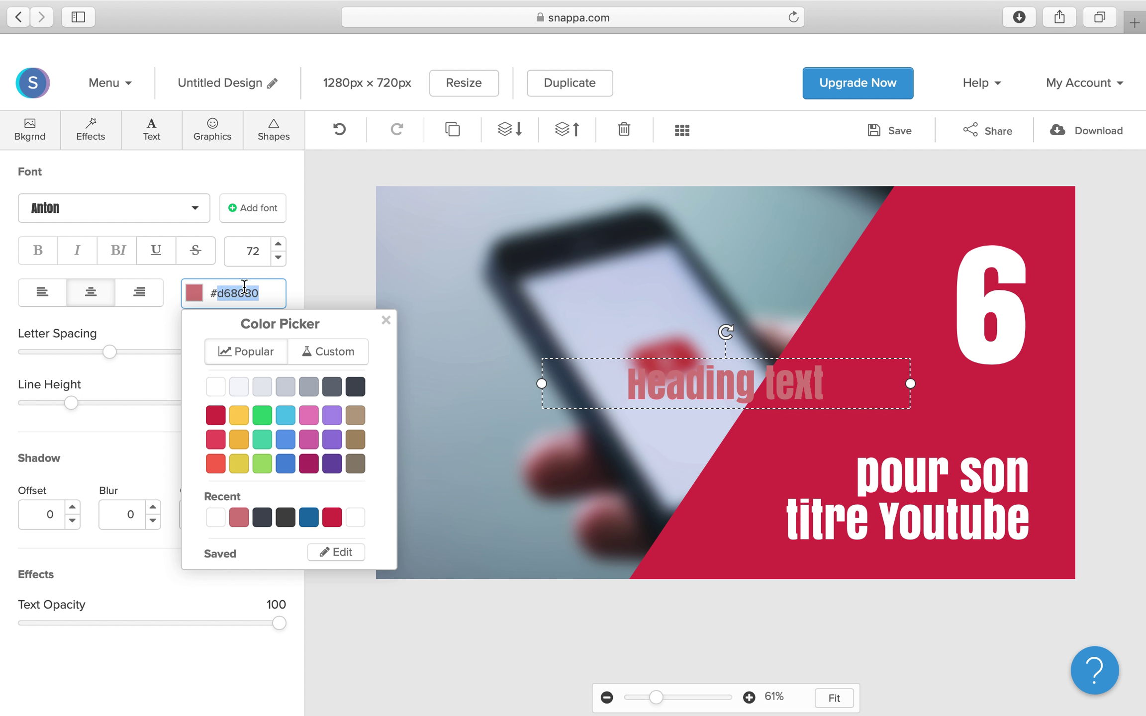
pyautogui.write('FF')
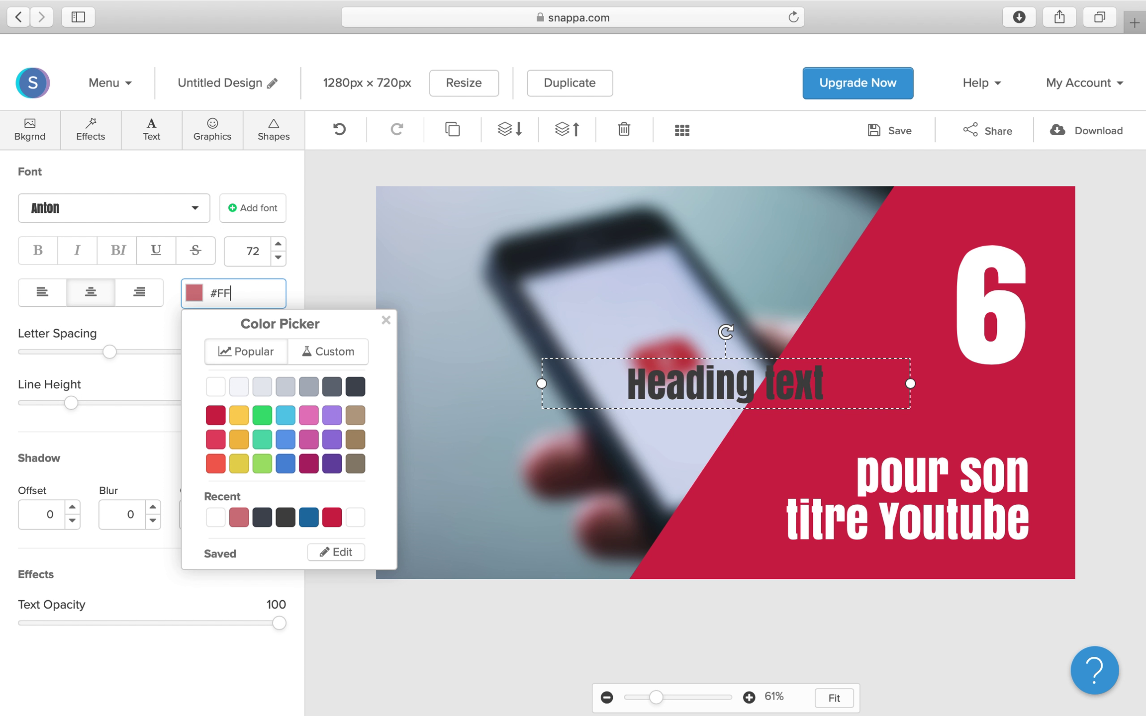
pyautogui.write('f')
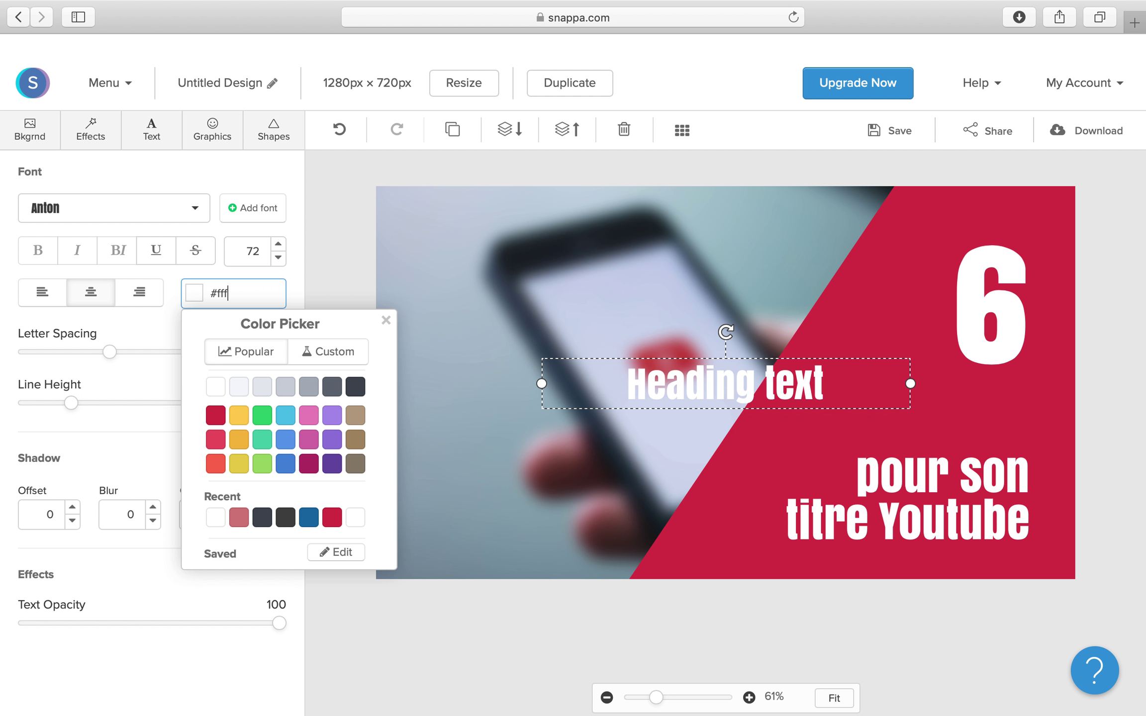
pyautogui.write('00')
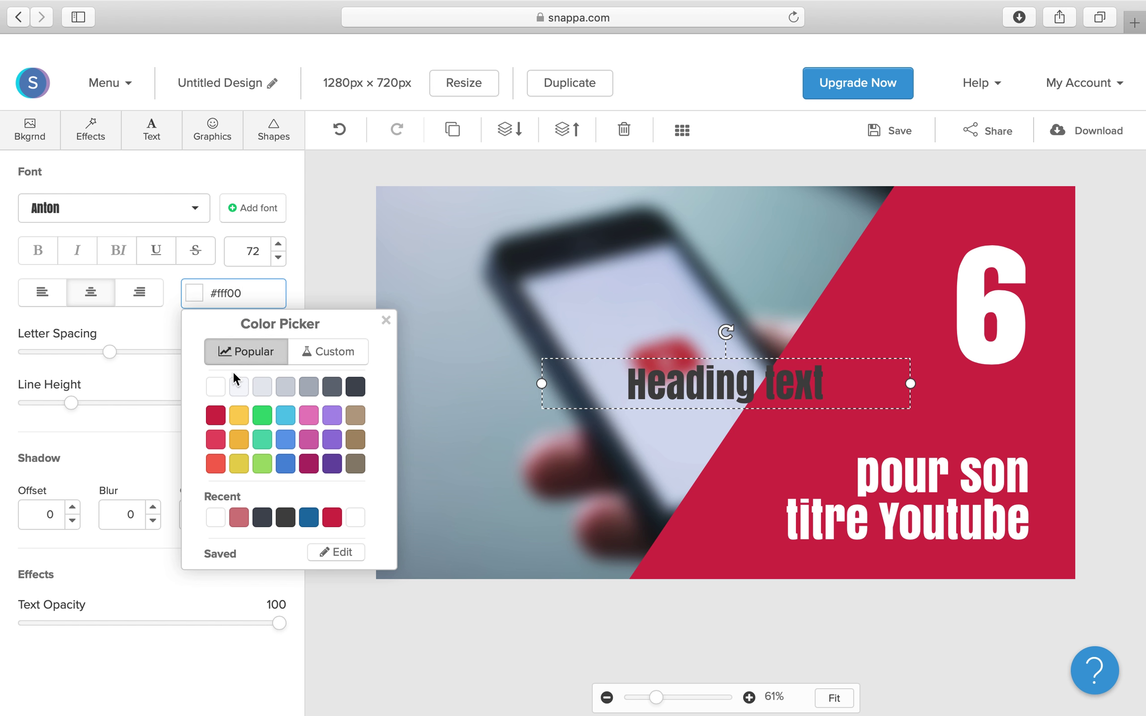
pyautogui.click(216, 387)
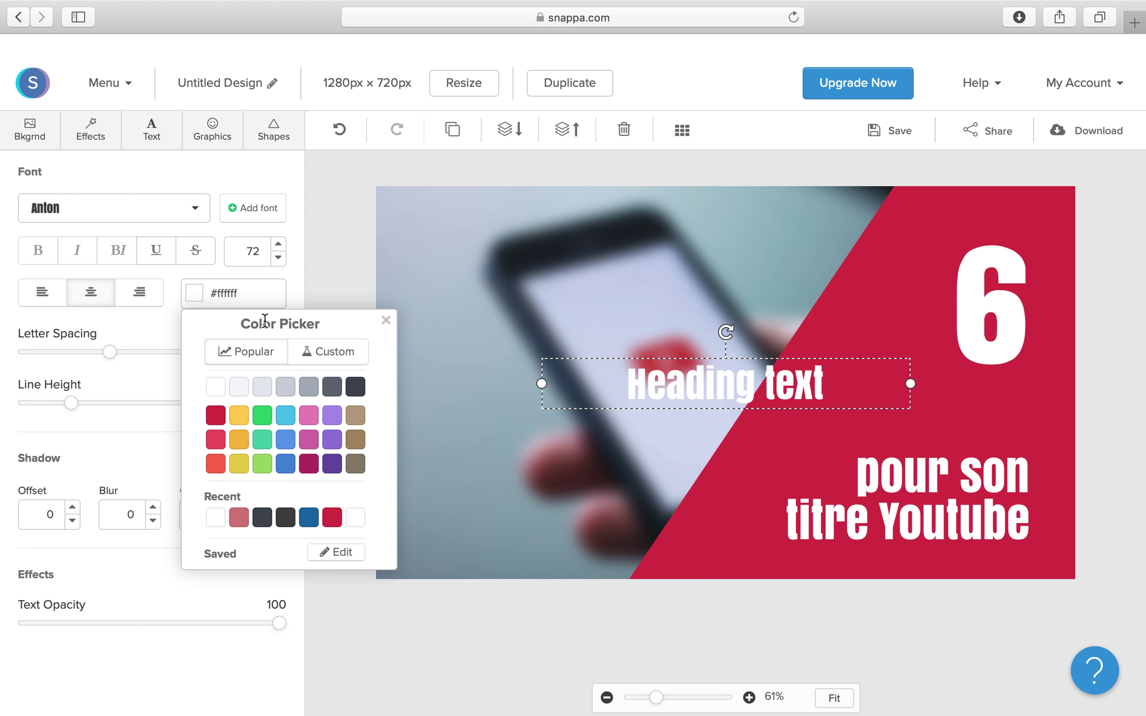
# Step: Right-align the white heading and replace its text with "ASTUCES"
pyautogui.click(139, 292)
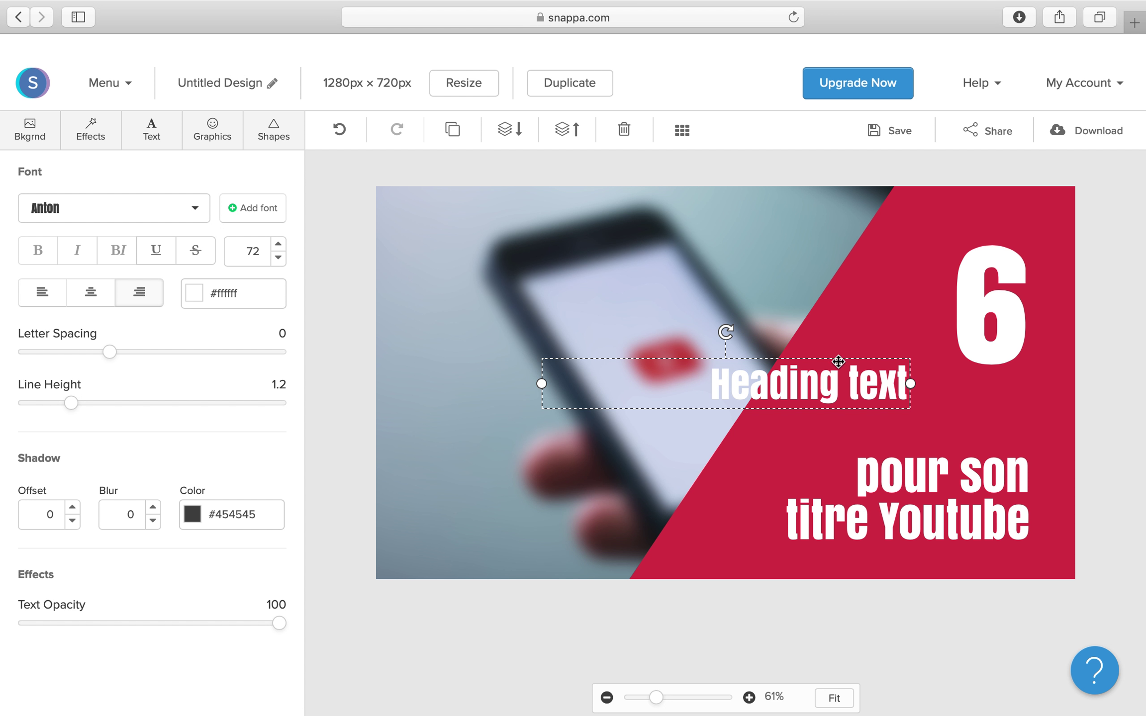
pyautogui.doubleClick(839, 383)
pyautogui.write('ASTUCES')
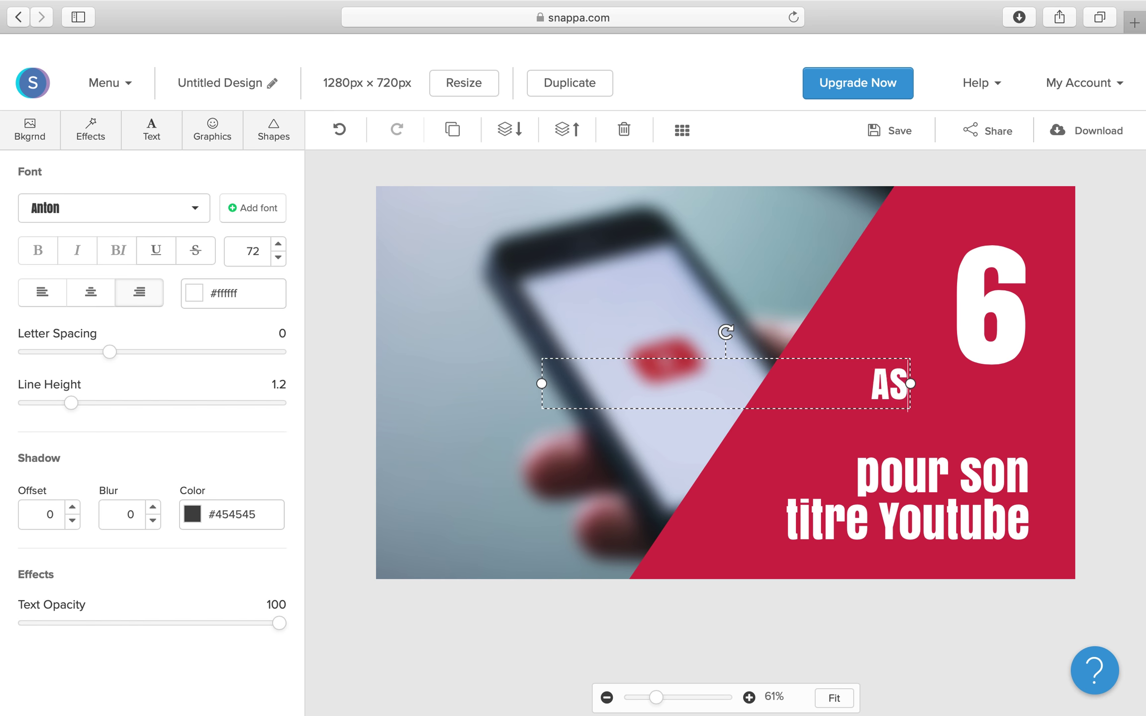
pyautogui.doubleClick(891, 386)
pyautogui.click(889, 439)
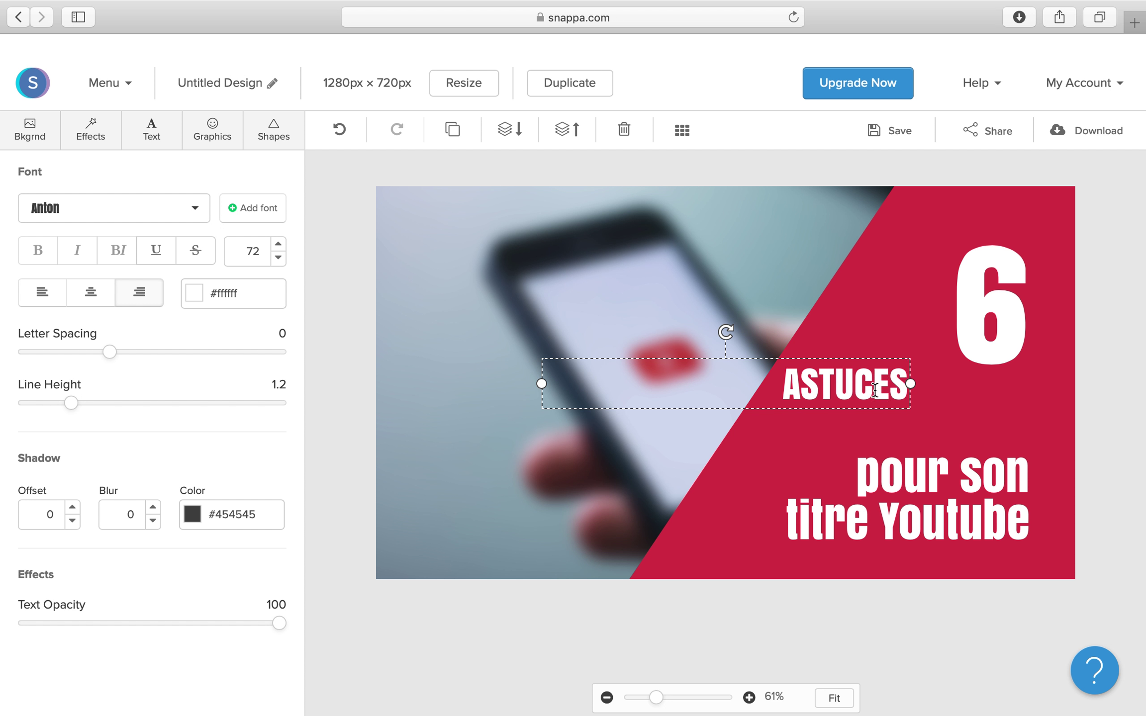
# Step: Move the "ASTUCES" text directly above "pour son" and line it up with the right edge of the other text
pyautogui.click(860, 329)
pyautogui.click(821, 396)
pyautogui.moveTo(821, 395); pyautogui.dragTo(942, 431)
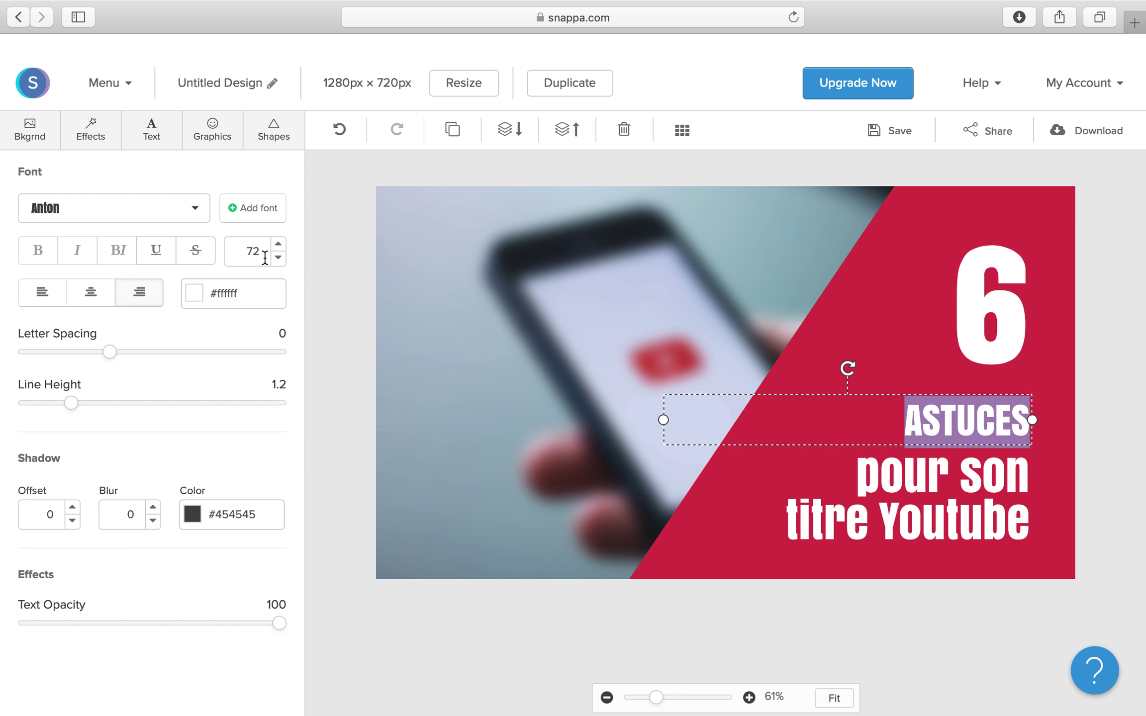
# Step: Increase the font size of "ASTUCES" to 118
pyautogui.click(278, 245)
pyautogui.click(278, 245)
pyautogui.click(278, 245)
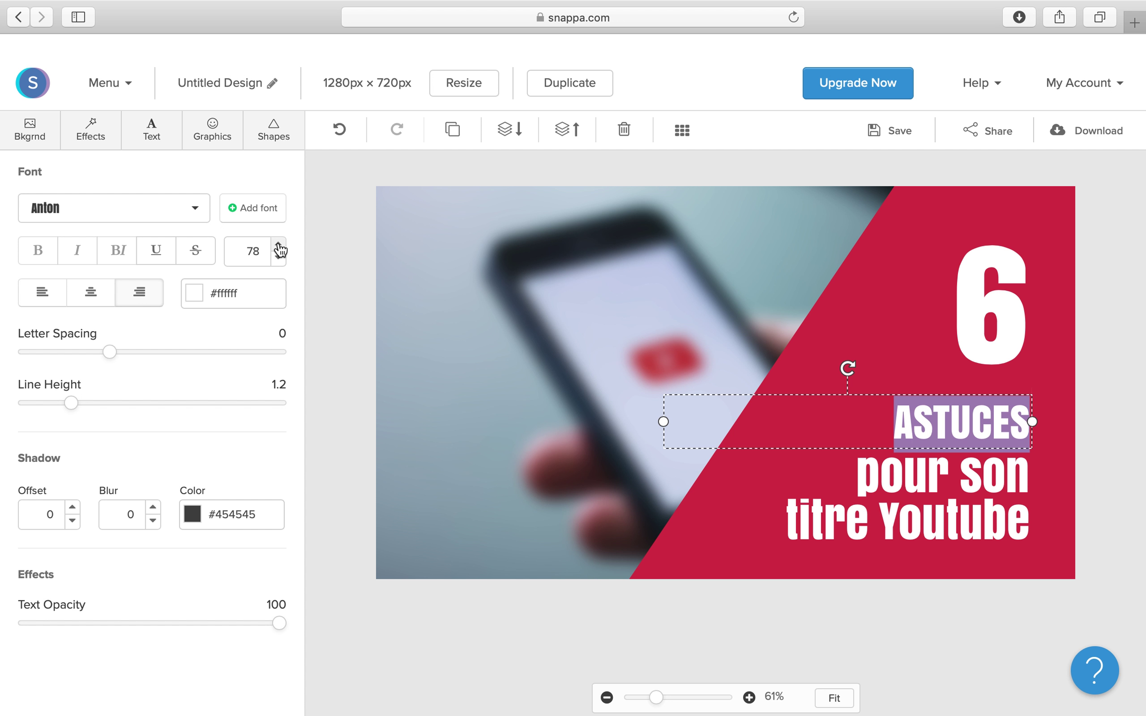
pyautogui.click(278, 245)
pyautogui.click(278, 245)
pyautogui.click(278, 245)
pyautogui.click(278, 245)
pyautogui.click(278, 245)
pyautogui.click(278, 245)
pyautogui.click(278, 245)
pyautogui.click(278, 245)
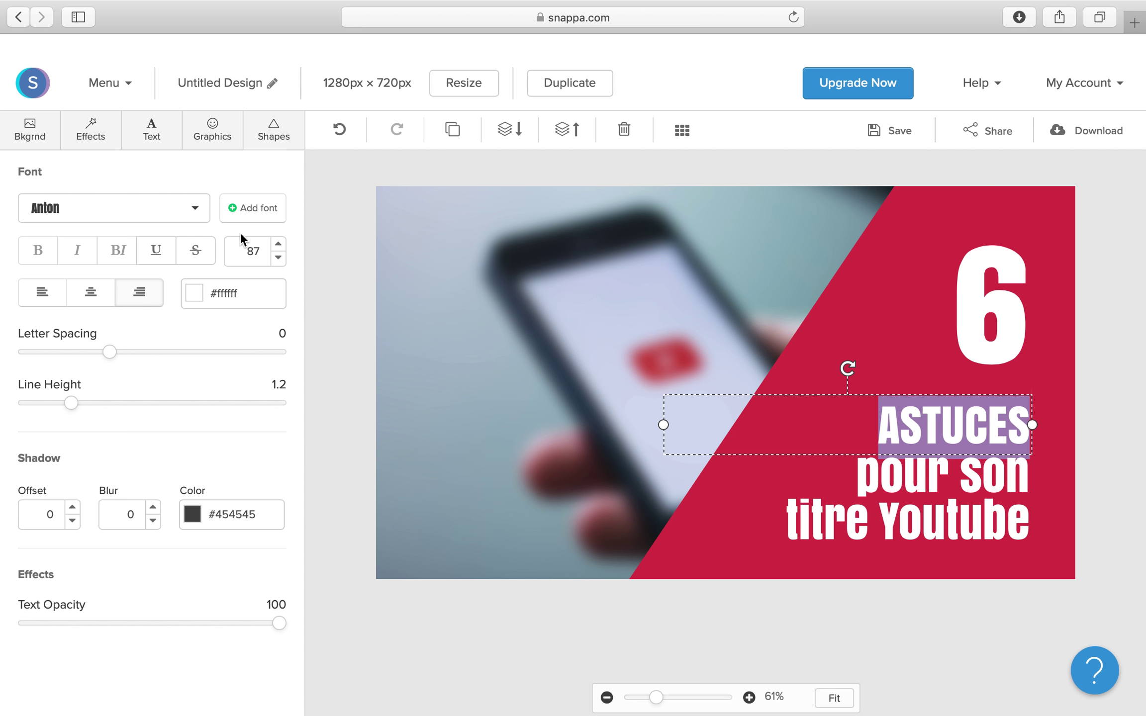
pyautogui.click(278, 244)
pyautogui.click(278, 244)
pyautogui.click(278, 243)
pyautogui.click(278, 244)
pyautogui.click(278, 244)
pyautogui.click(279, 244)
pyautogui.click(278, 244)
pyautogui.click(278, 244)
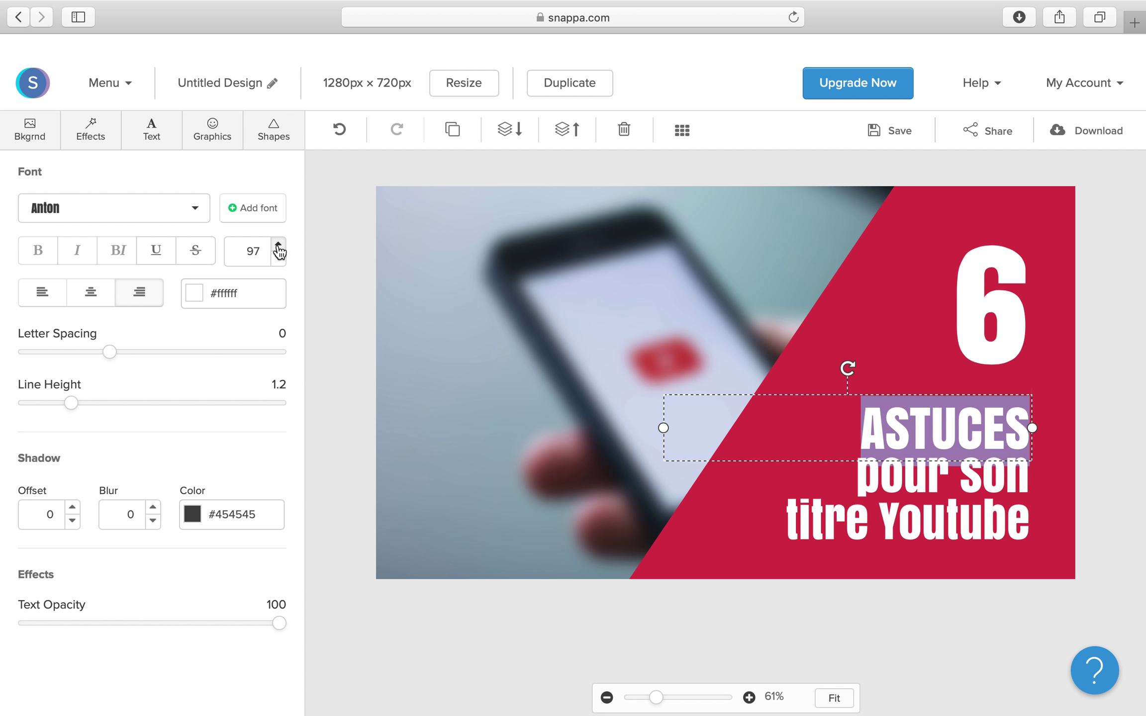
pyautogui.click(278, 244)
pyautogui.click(278, 244)
pyautogui.click(278, 243)
pyautogui.click(278, 244)
pyautogui.click(278, 244)
# Step: Move the "ASTUCES" text slightly up so it sits between the 6 and "pour son"
pyautogui.click(869, 411)
pyautogui.click(895, 366)
pyautogui.click(894, 430)
pyautogui.moveTo(894, 429); pyautogui.dragTo(894, 412)
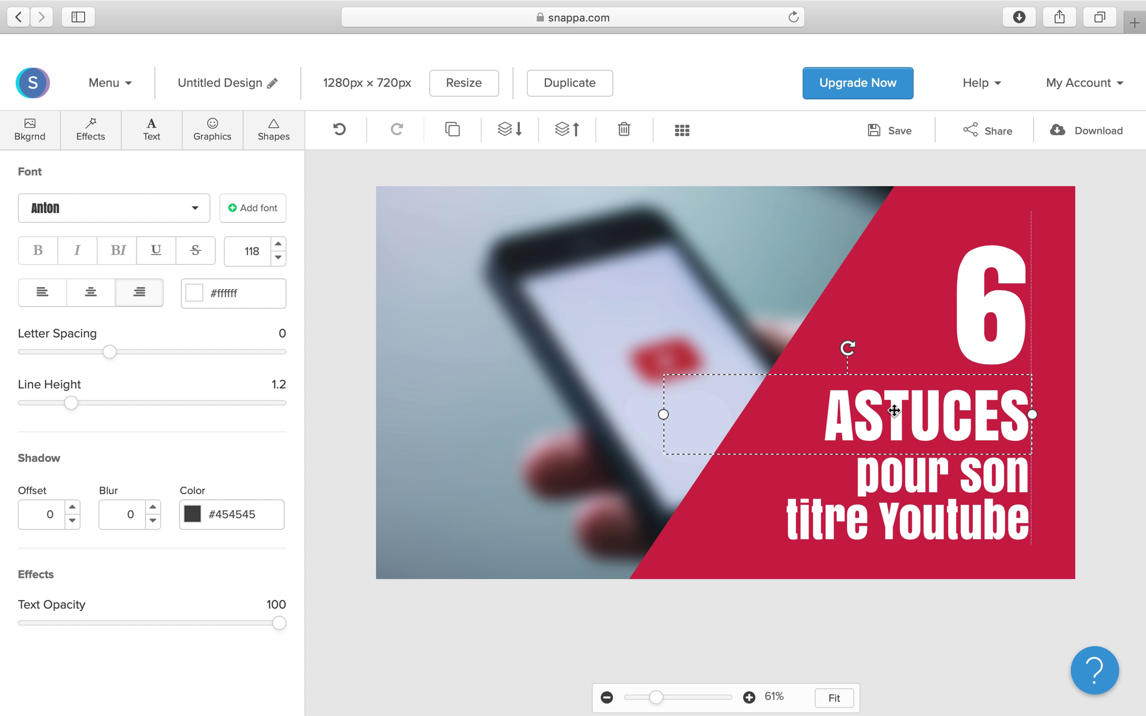
# Step: Try tilting the "ASTUCES" text slightly clockwise and undo the change
pyautogui.doubleClick(894, 411)
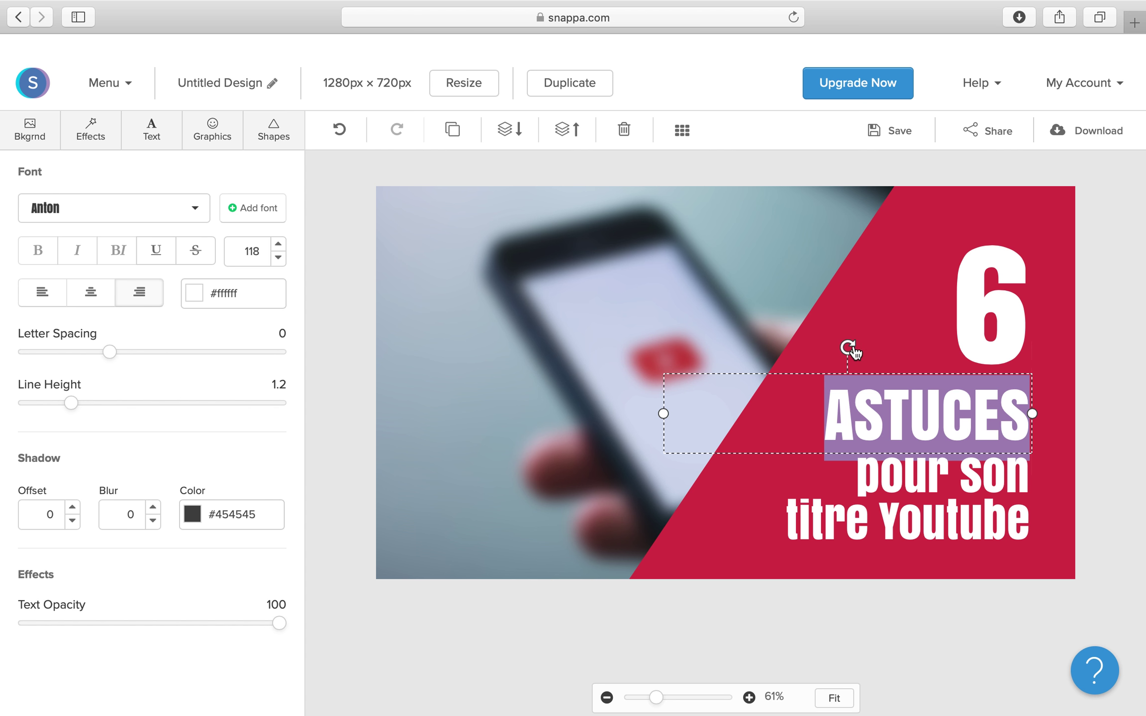
pyautogui.moveTo(854, 351)
pyautogui.mouseDown()
pyautogui.moveTo(829, 345)
pyautogui.moveTo(801, 366)
pyautogui.moveTo(856, 367)
pyautogui.mouseUp()
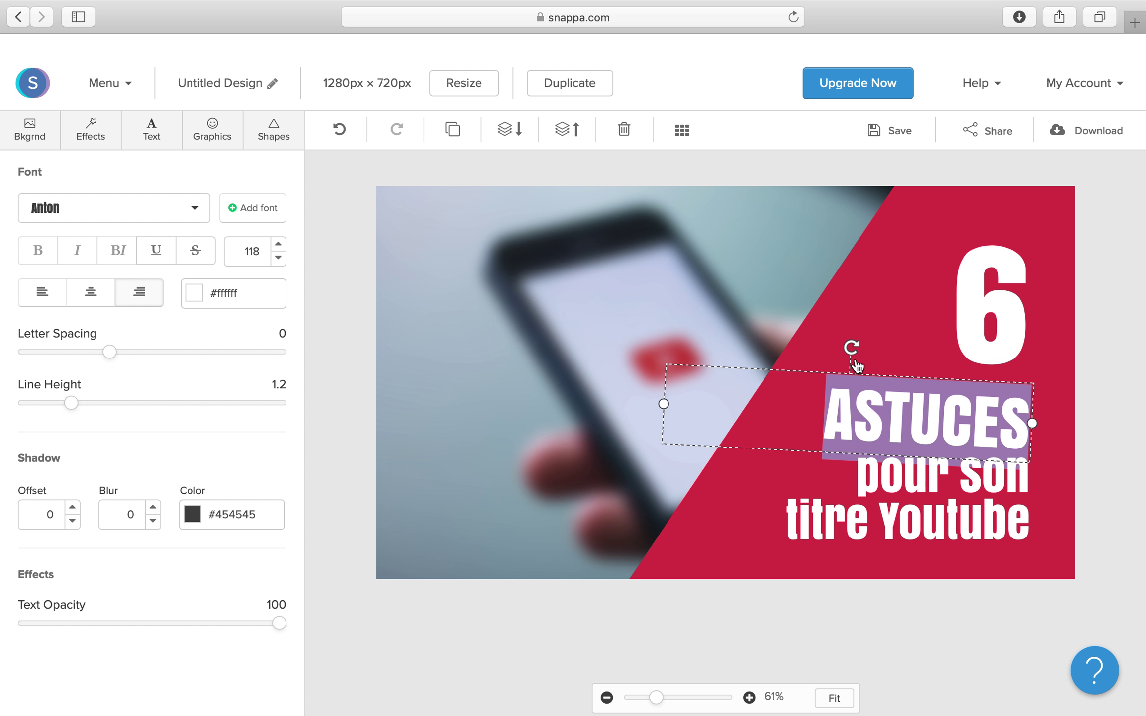
pyautogui.click(341, 136)
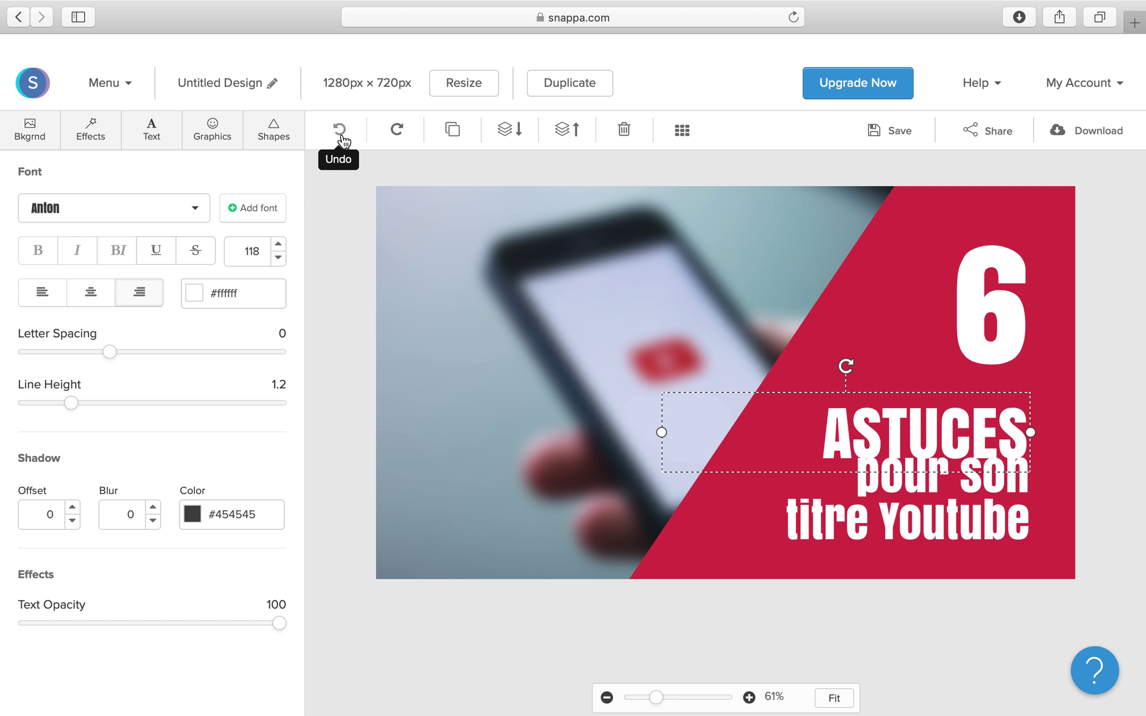
# Step: Enlarge "ASTUCES" to font size 141 and reposition it between the 6 and "pour son", flush with their right edge
pyautogui.moveTo(956, 423); pyautogui.dragTo(959, 401)
pyautogui.click(278, 244)
pyautogui.click(278, 243)
pyautogui.click(278, 243)
pyautogui.click(279, 244)
pyautogui.click(279, 244)
pyautogui.click(279, 244)
pyautogui.click(279, 244)
pyautogui.click(279, 244)
pyautogui.click(279, 243)
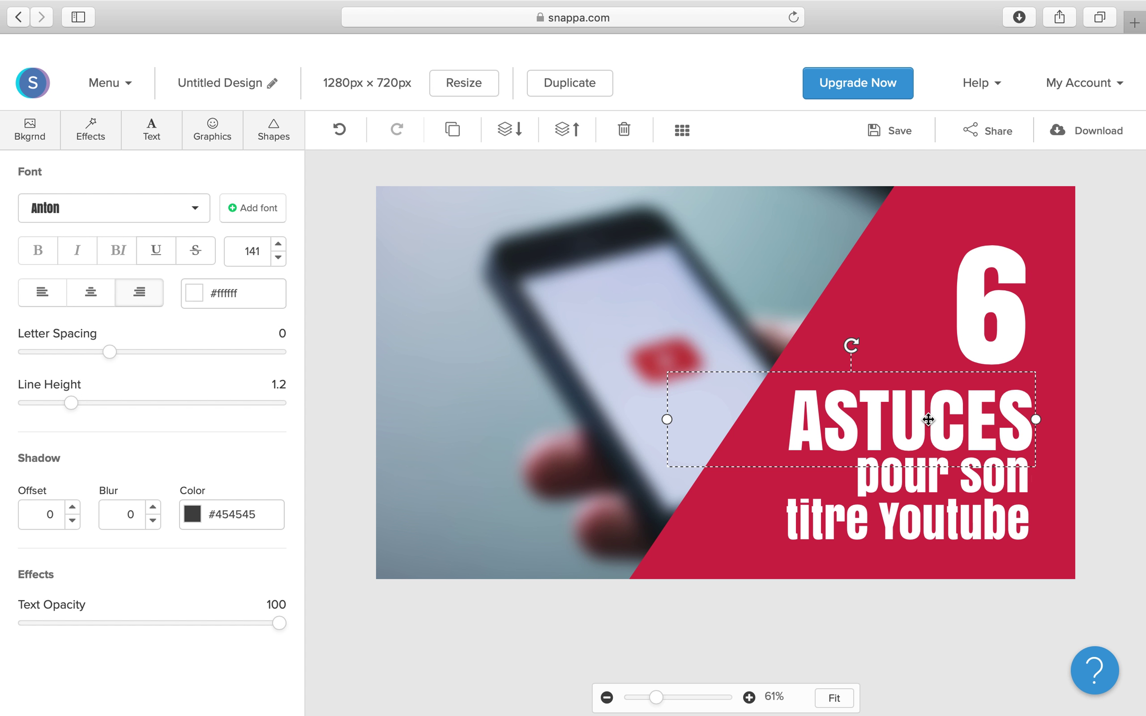
pyautogui.moveTo(926, 421); pyautogui.dragTo(924, 413)
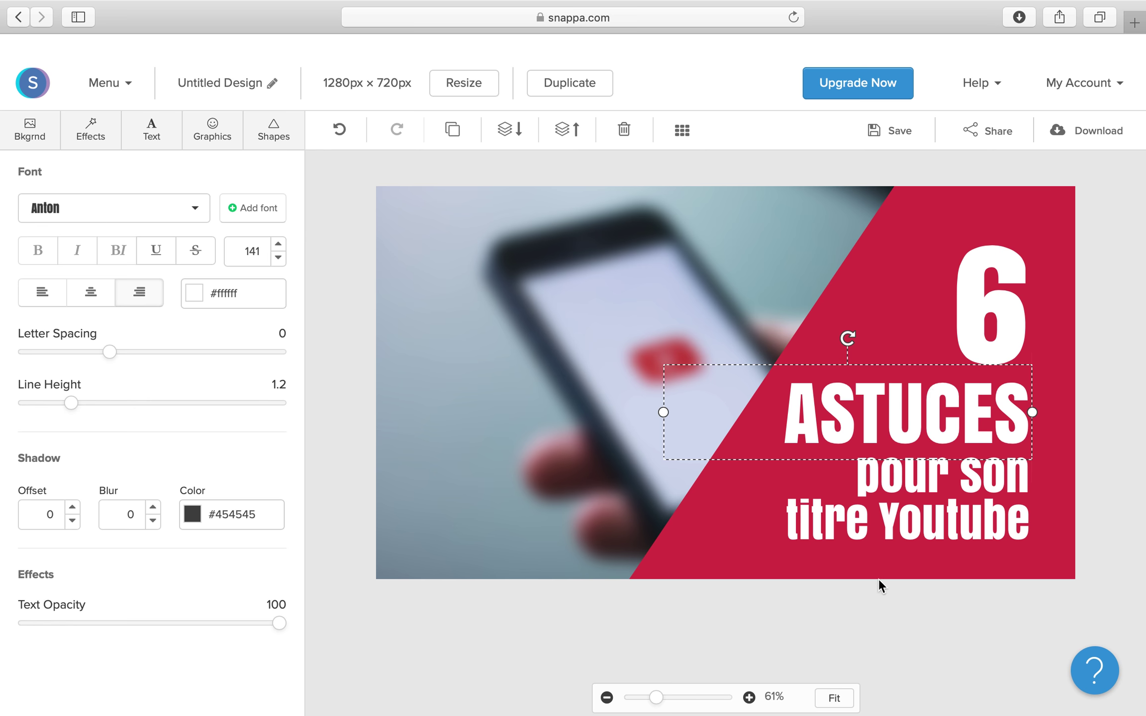
# Step: Widen the "pour son titre Youtube" text box leftward so that "titre" fits on its first line
pyautogui.click(914, 539)
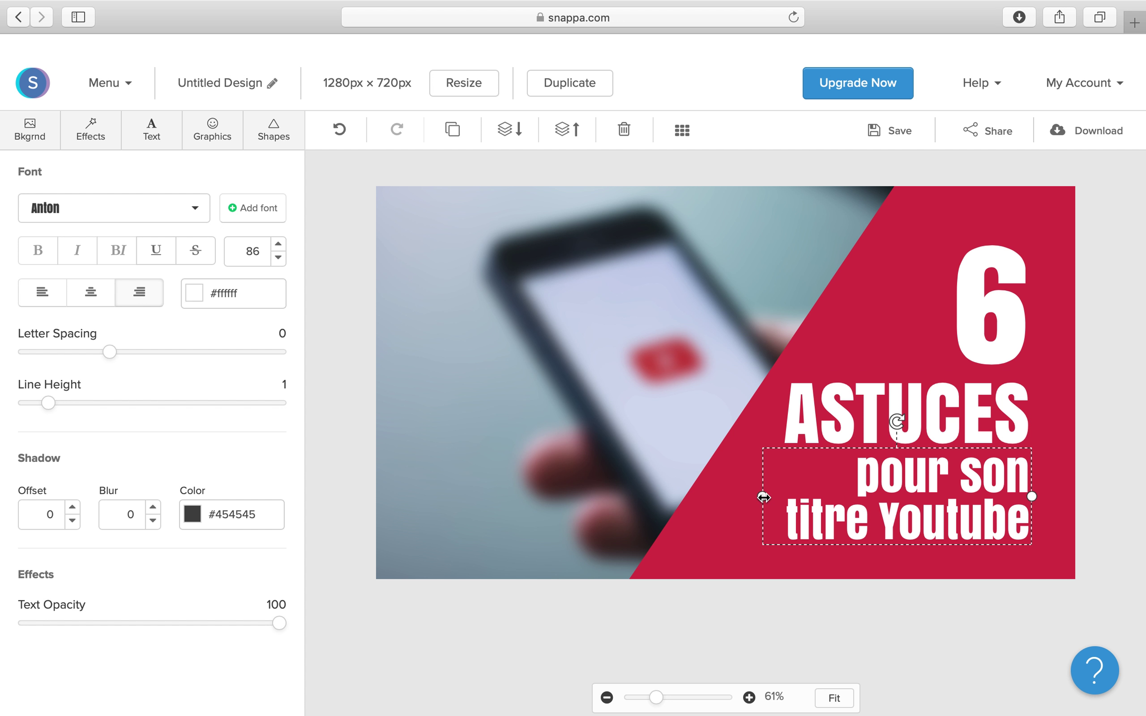
pyautogui.moveTo(764, 498)
pyautogui.mouseDown()
pyautogui.moveTo(719, 491)
pyautogui.moveTo(762, 490)
pyautogui.mouseUp()
pyautogui.moveTo(740, 496); pyautogui.dragTo(741, 494)
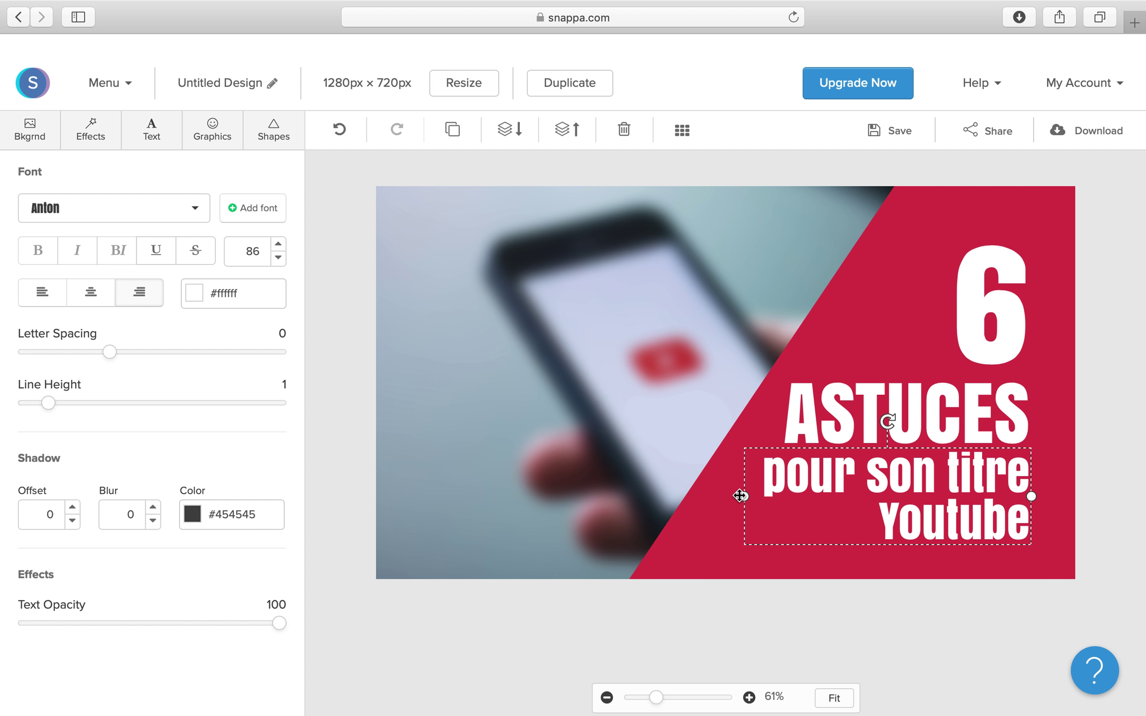
# Step: Reduce the font size of the "pour son titre Youtube" text to 79
pyautogui.click(278, 257)
pyautogui.click(279, 258)
pyautogui.click(278, 257)
pyautogui.click(278, 258)
pyautogui.click(278, 258)
pyautogui.click(278, 258)
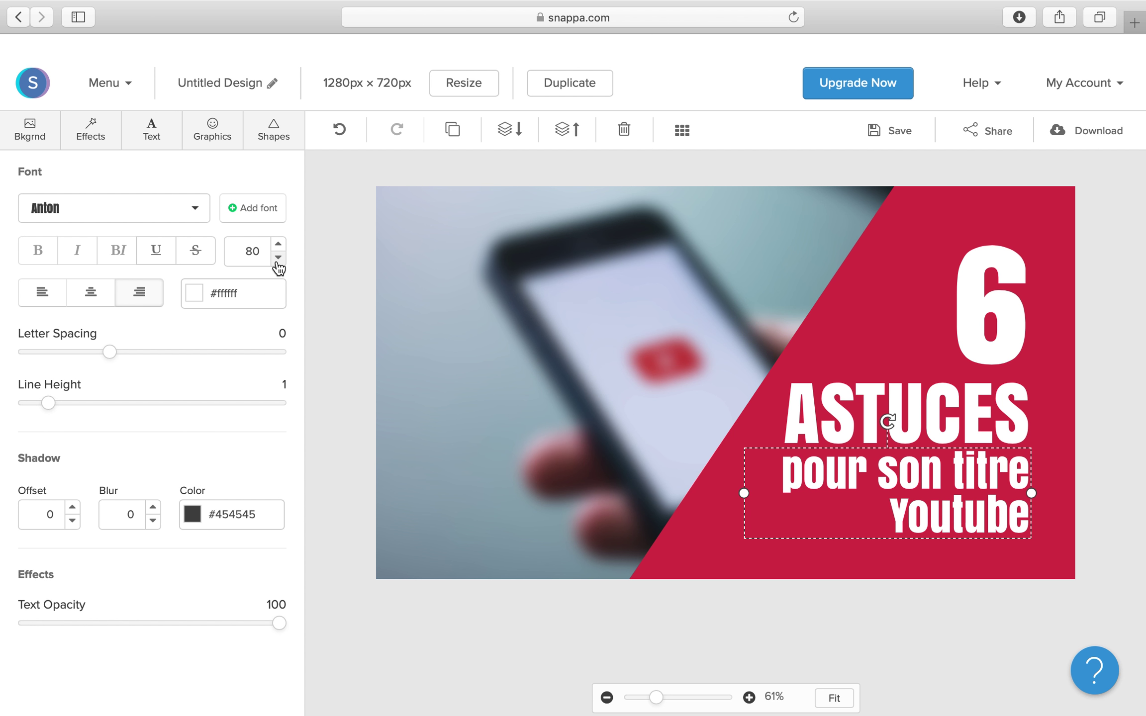
pyautogui.click(278, 257)
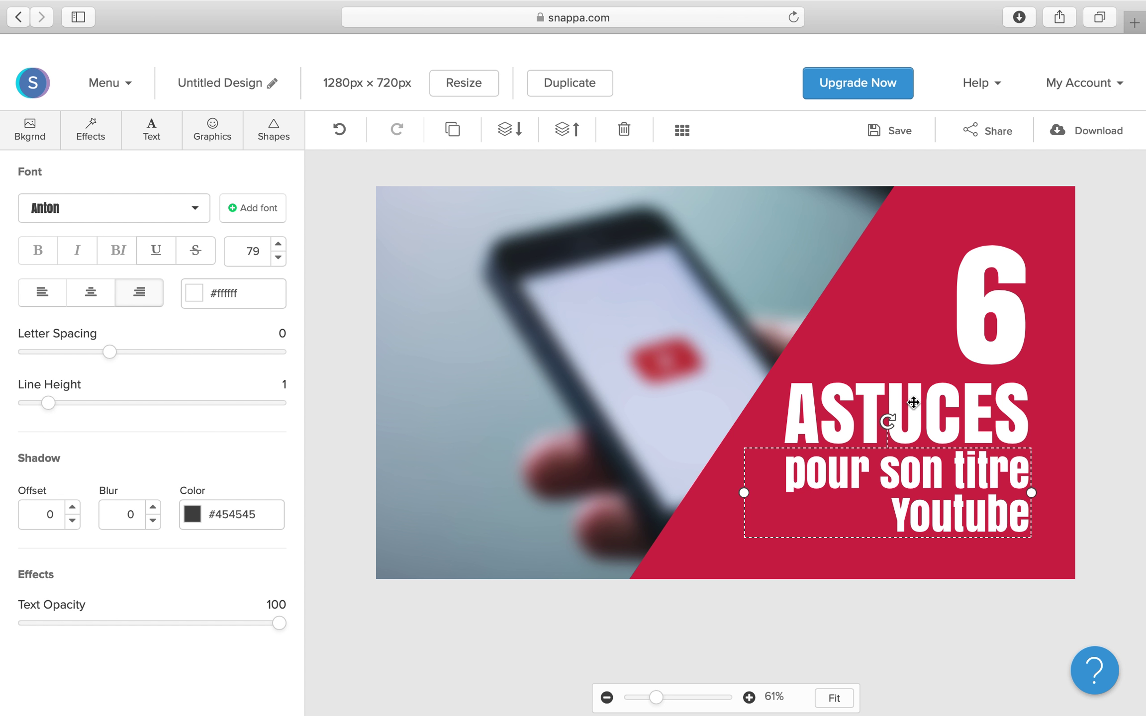
# Step: Rewrite the word "Youtube" in the bottom text as "YOUTUBE" and deselect the text box
pyautogui.doubleClick(961, 508)
pyautogui.doubleClick(961, 508)
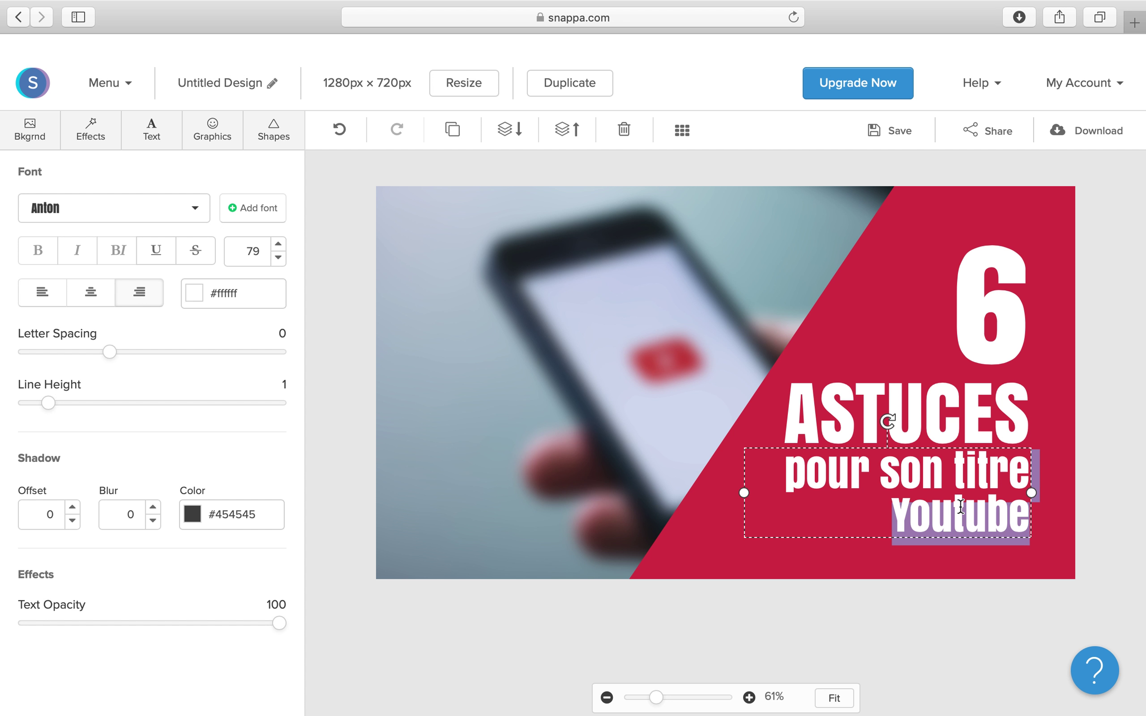
pyautogui.write('YOUTUBE')
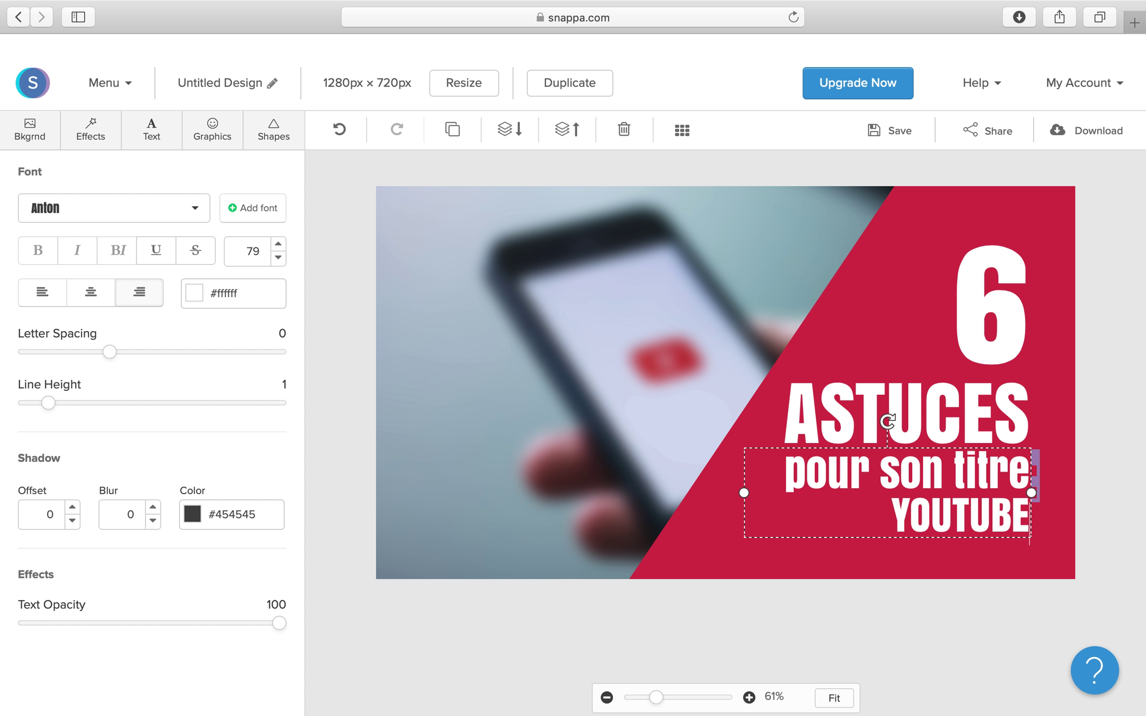
pyautogui.click(745, 301)
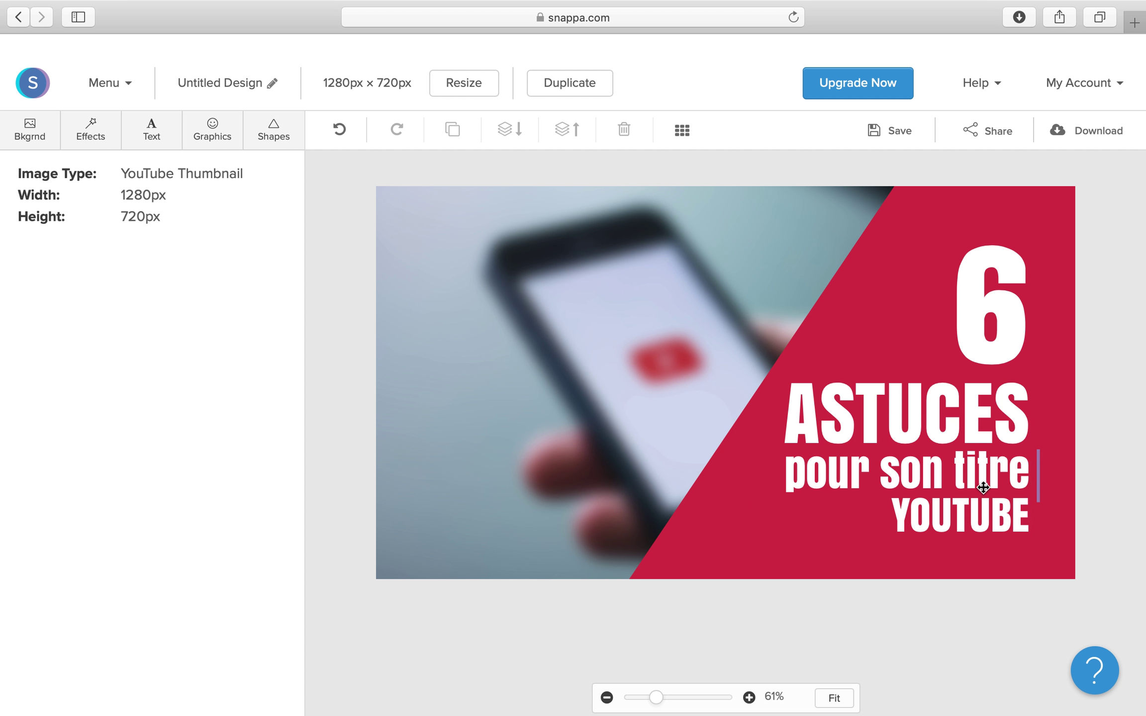
pyautogui.click(970, 498)
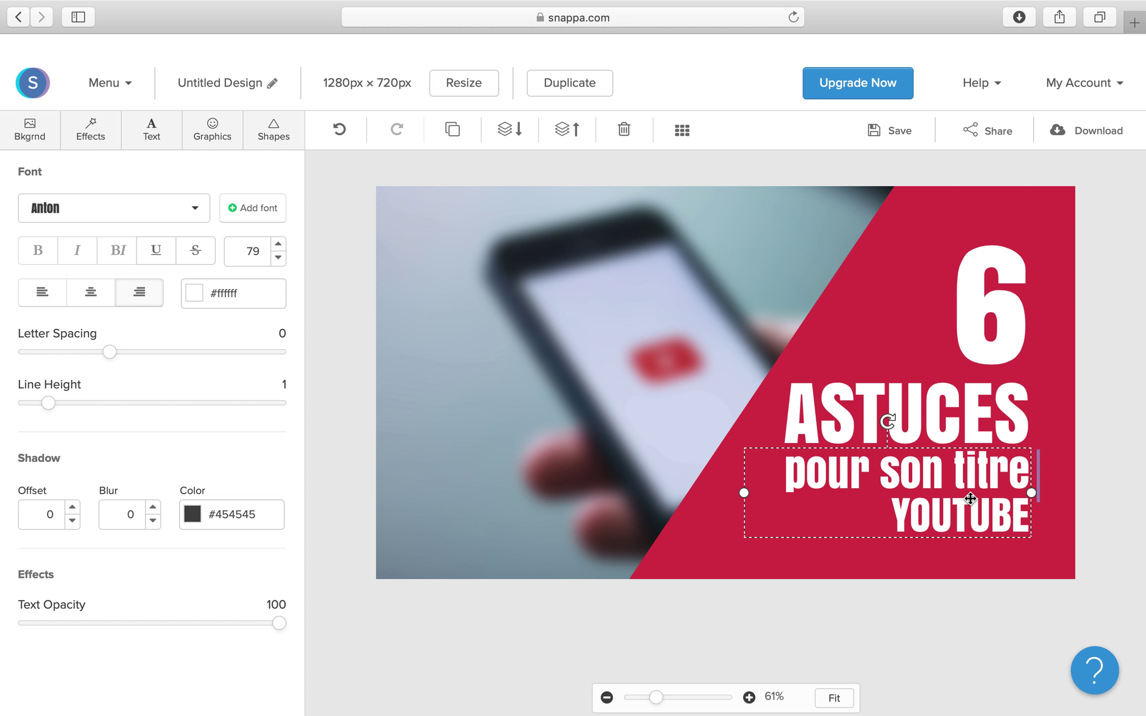
pyautogui.click(1040, 478)
pyautogui.click(1010, 625)
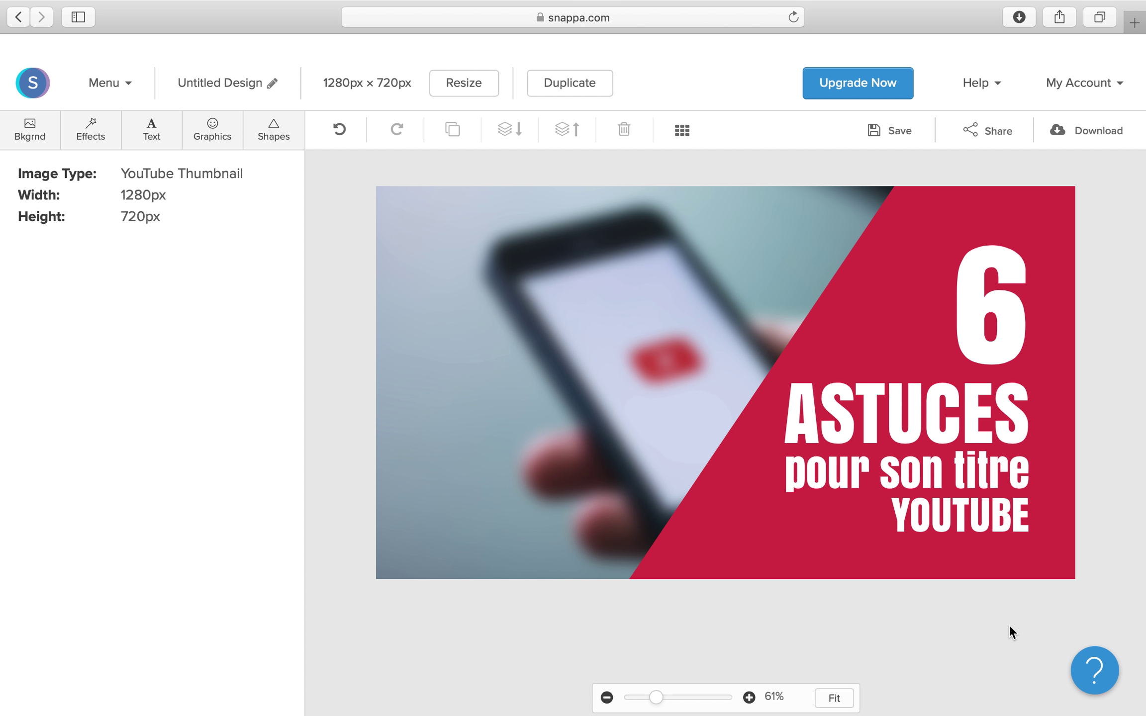
# Step: Check how readable the thumbnail is at small sizes, down to 20% zoom
pyautogui.moveTo(658, 701)
pyautogui.mouseDown()
pyautogui.moveTo(701, 702)
pyautogui.moveTo(634, 695)
pyautogui.moveTo(645, 693)
pyautogui.mouseUp()
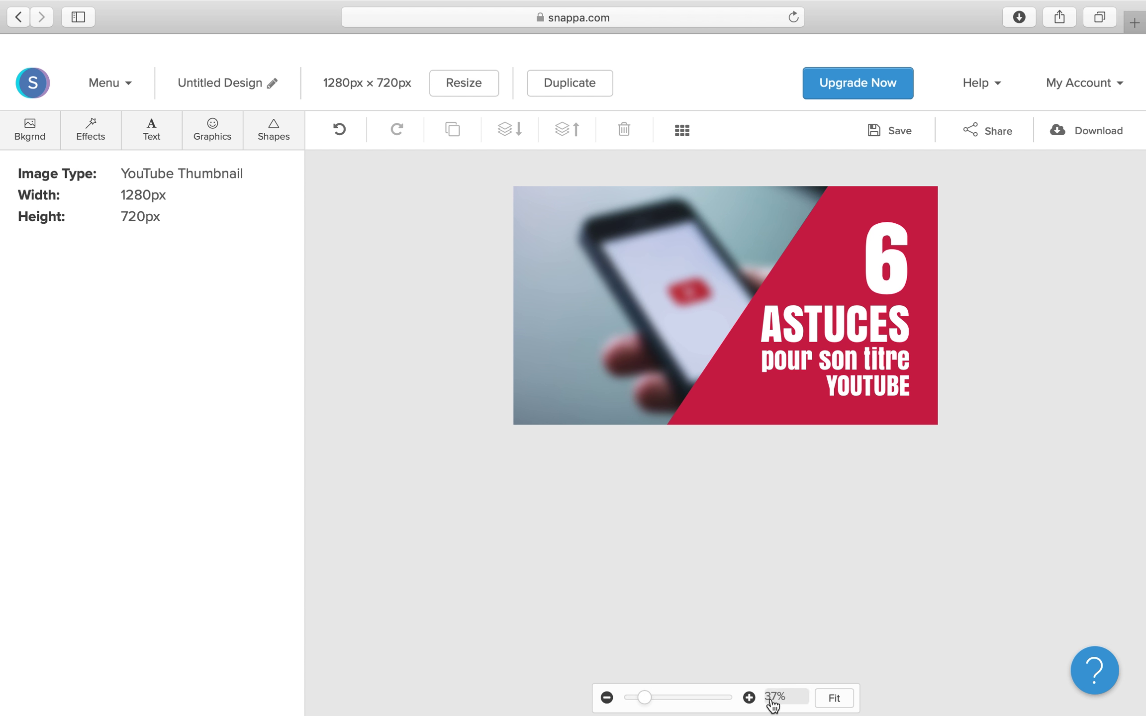
pyautogui.click(836, 699)
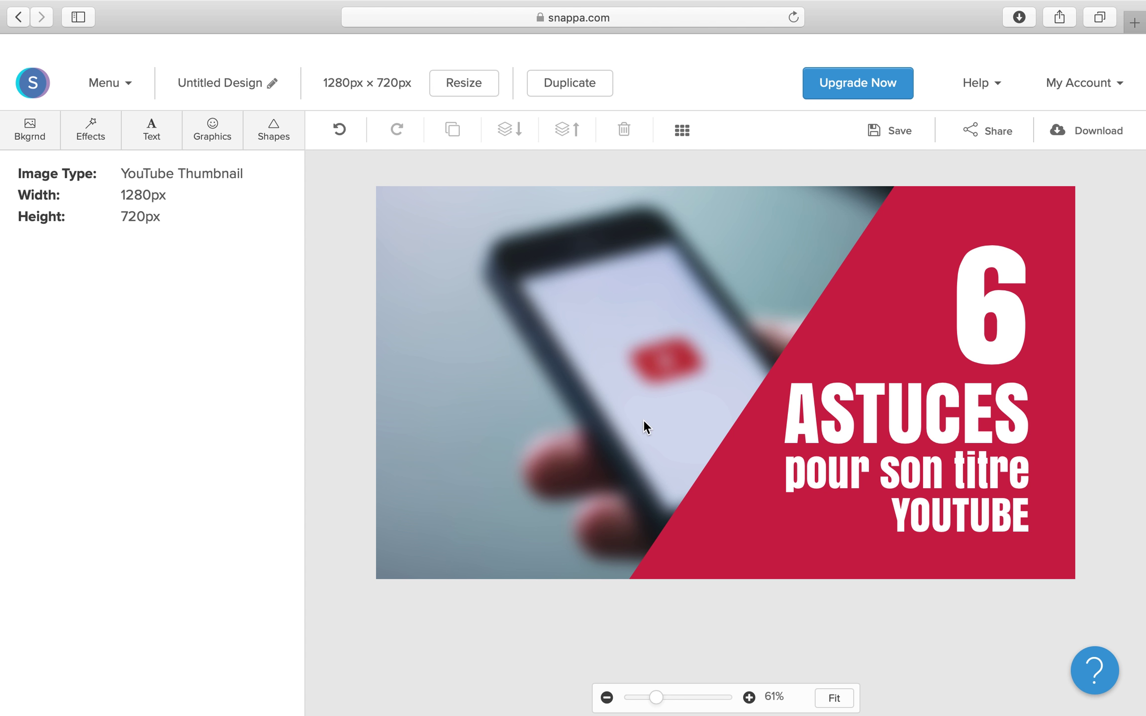
pyautogui.moveTo(657, 702); pyautogui.dragTo(640, 706)
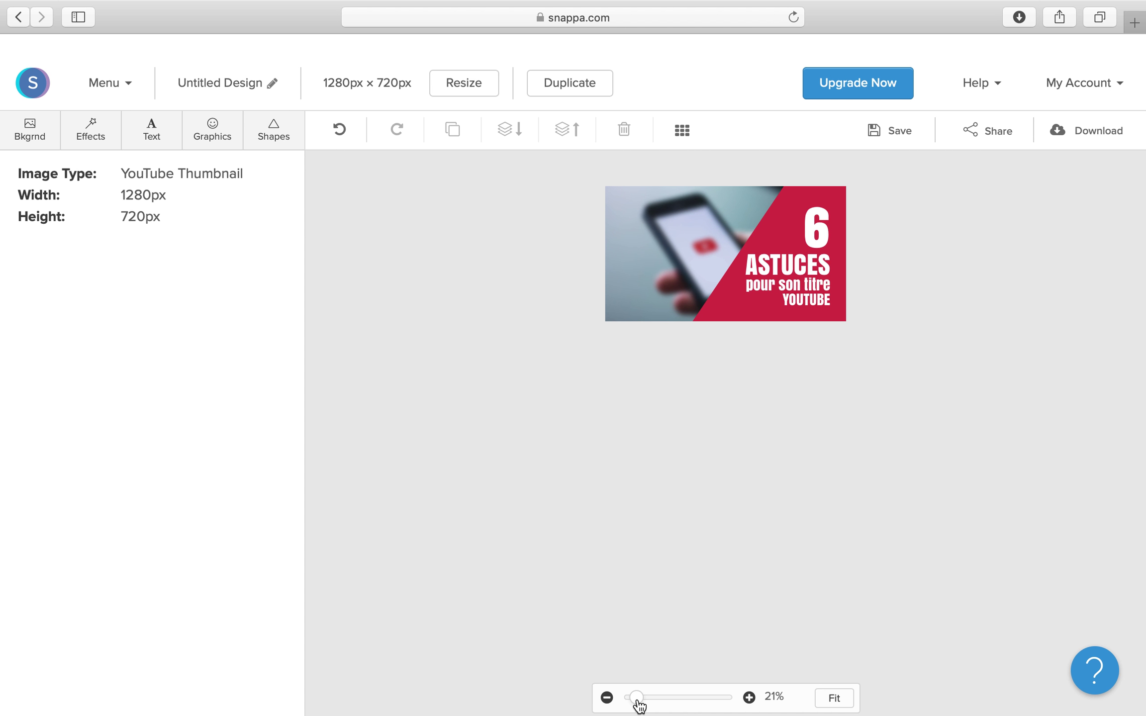
pyautogui.click(607, 699)
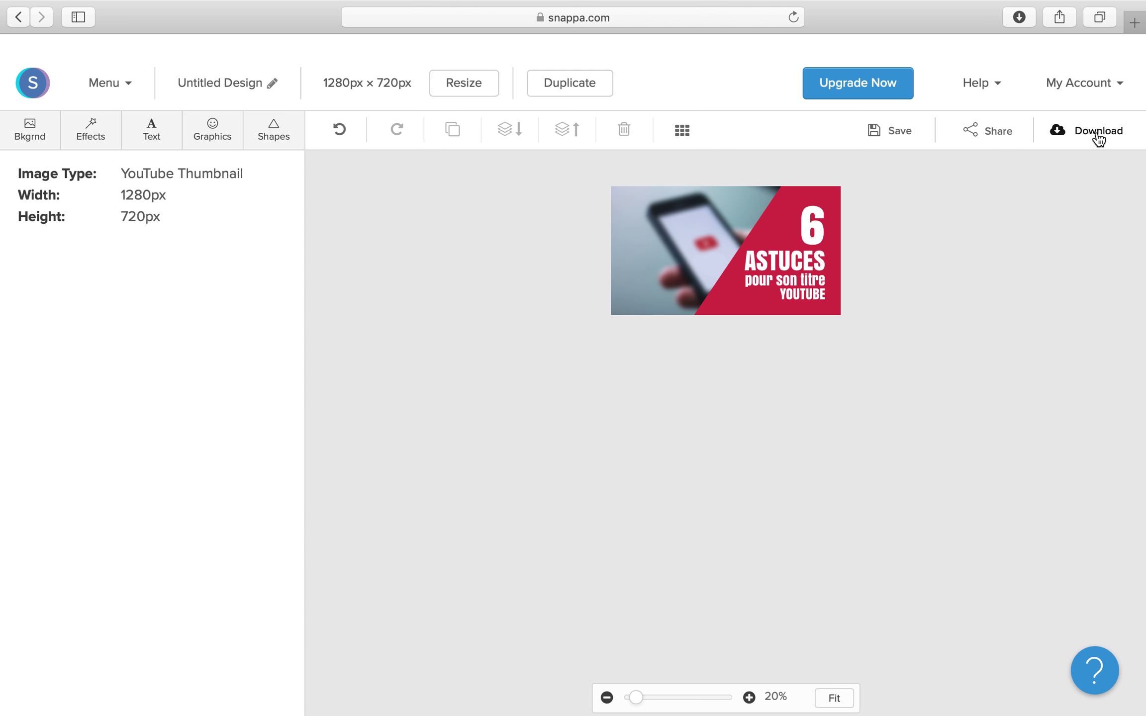
# Step: View and close the image sharing options, and open the list of download formats
pyautogui.click(998, 131)
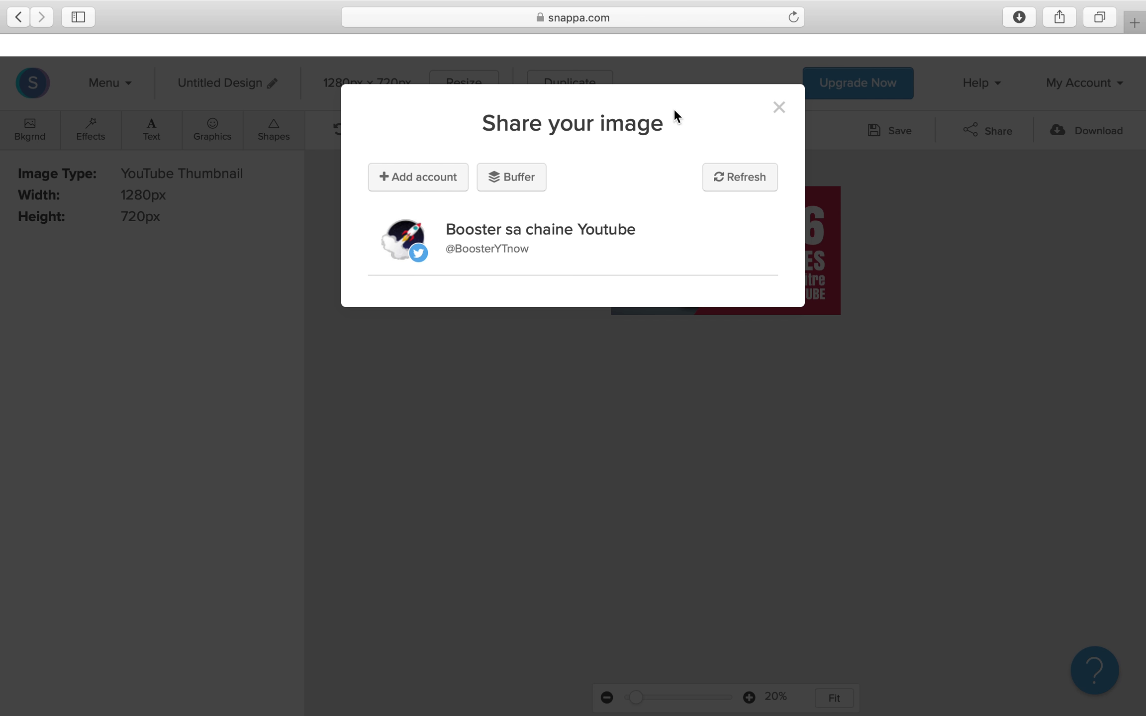
pyautogui.click(779, 107)
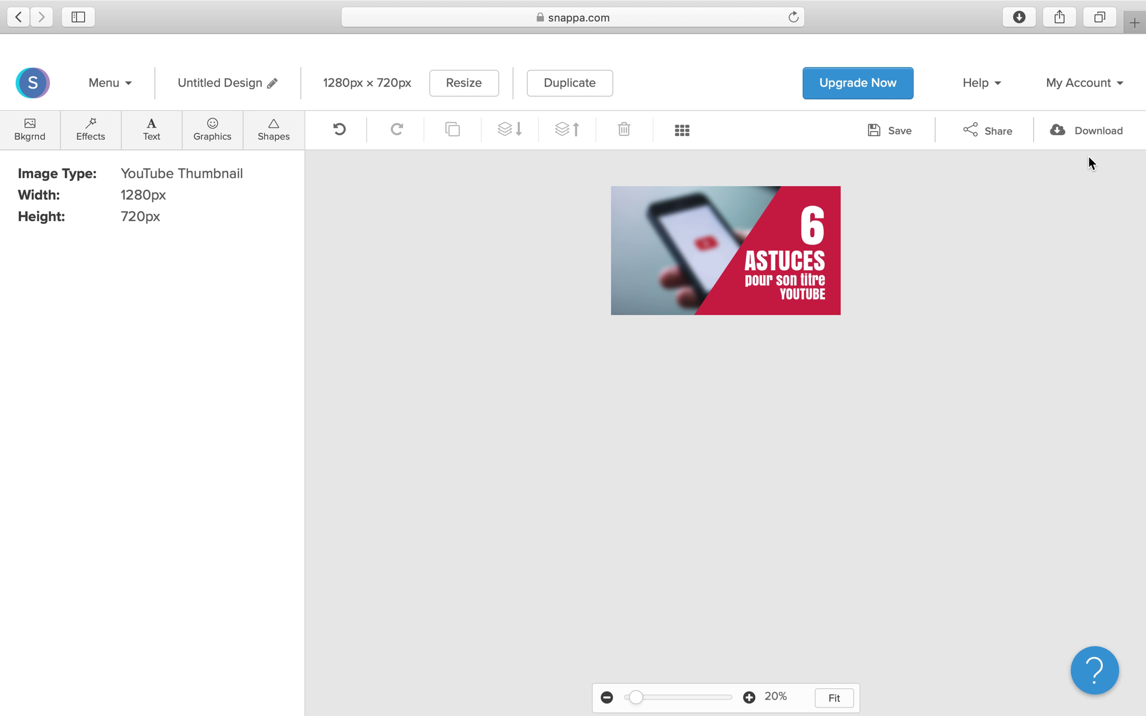
pyautogui.click(1108, 134)
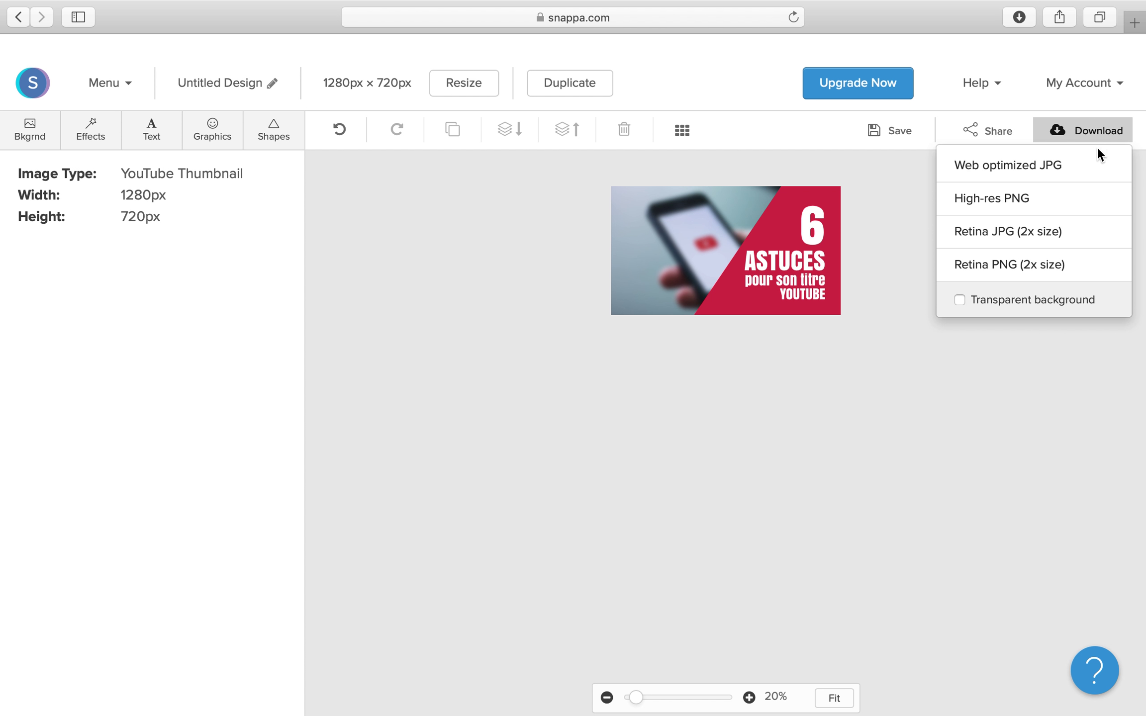